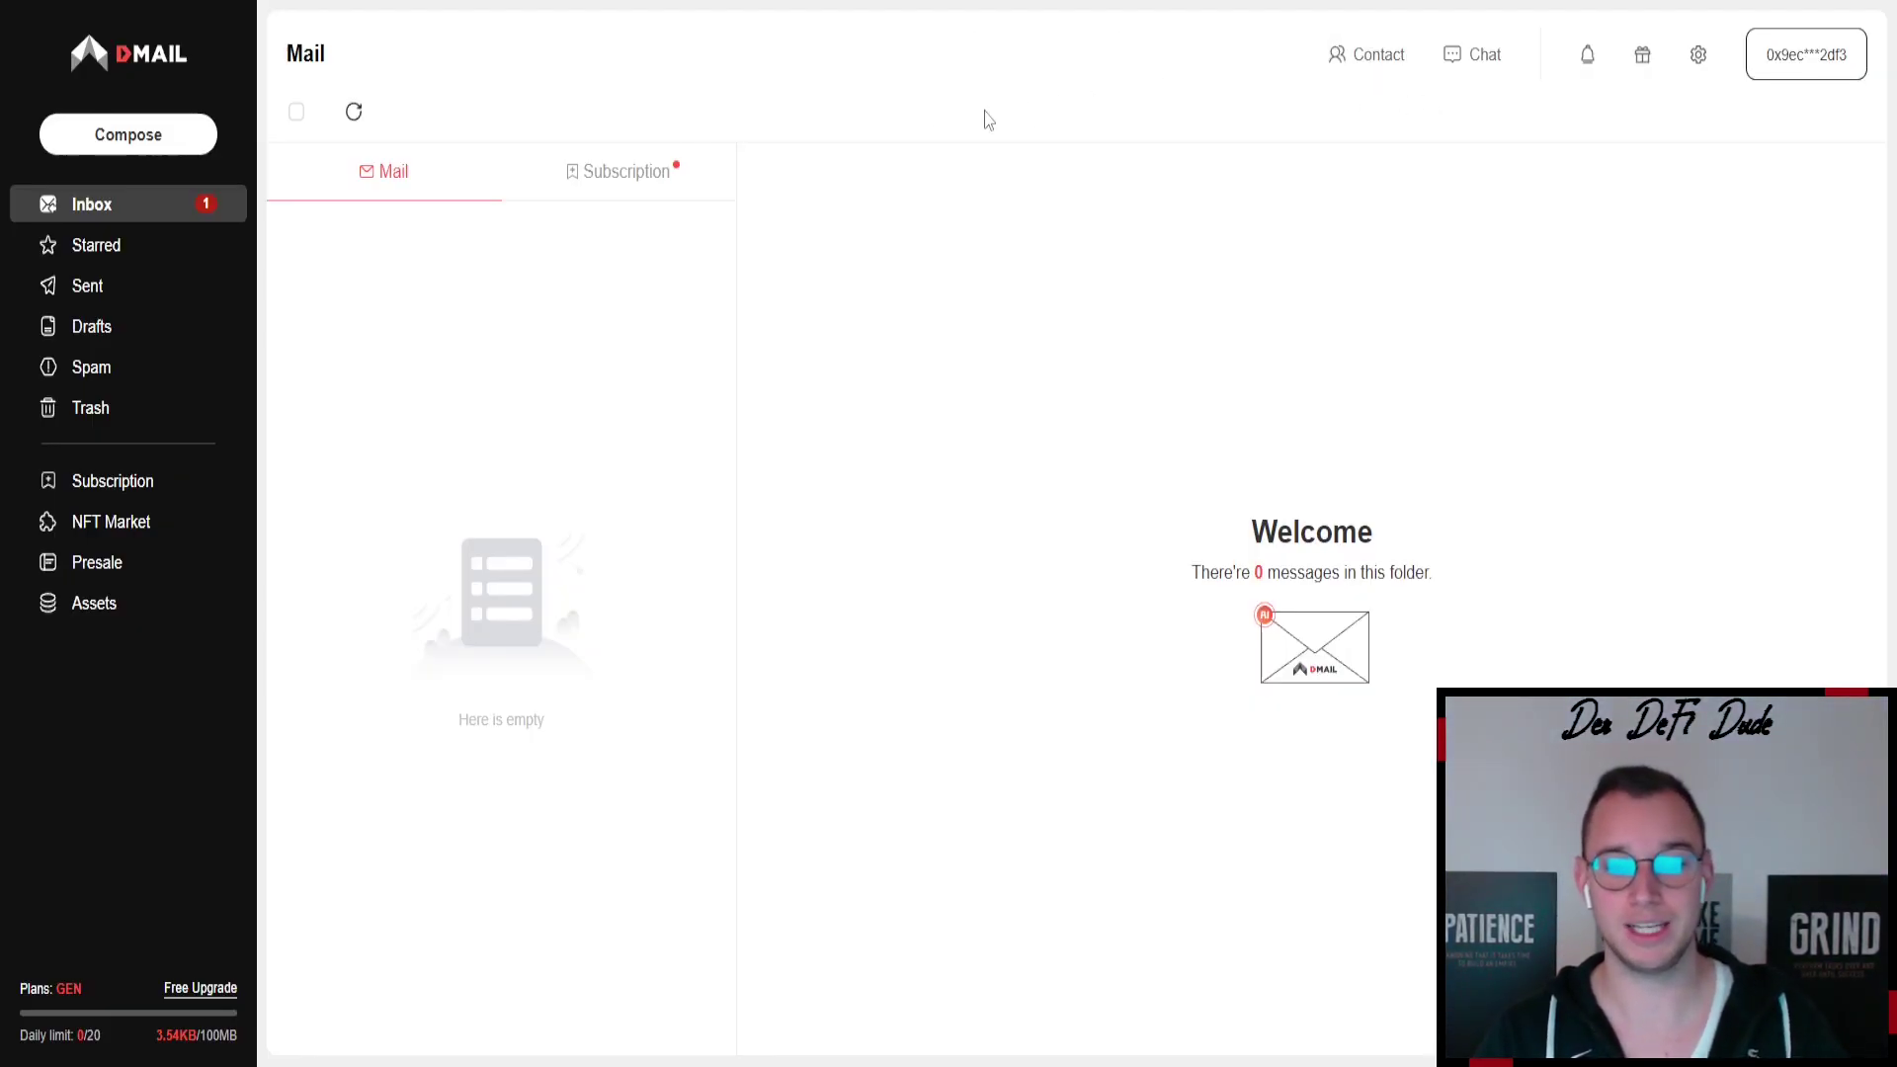
- Log out of the Dmail account from the wallet address menu
left_click(1784, 71)
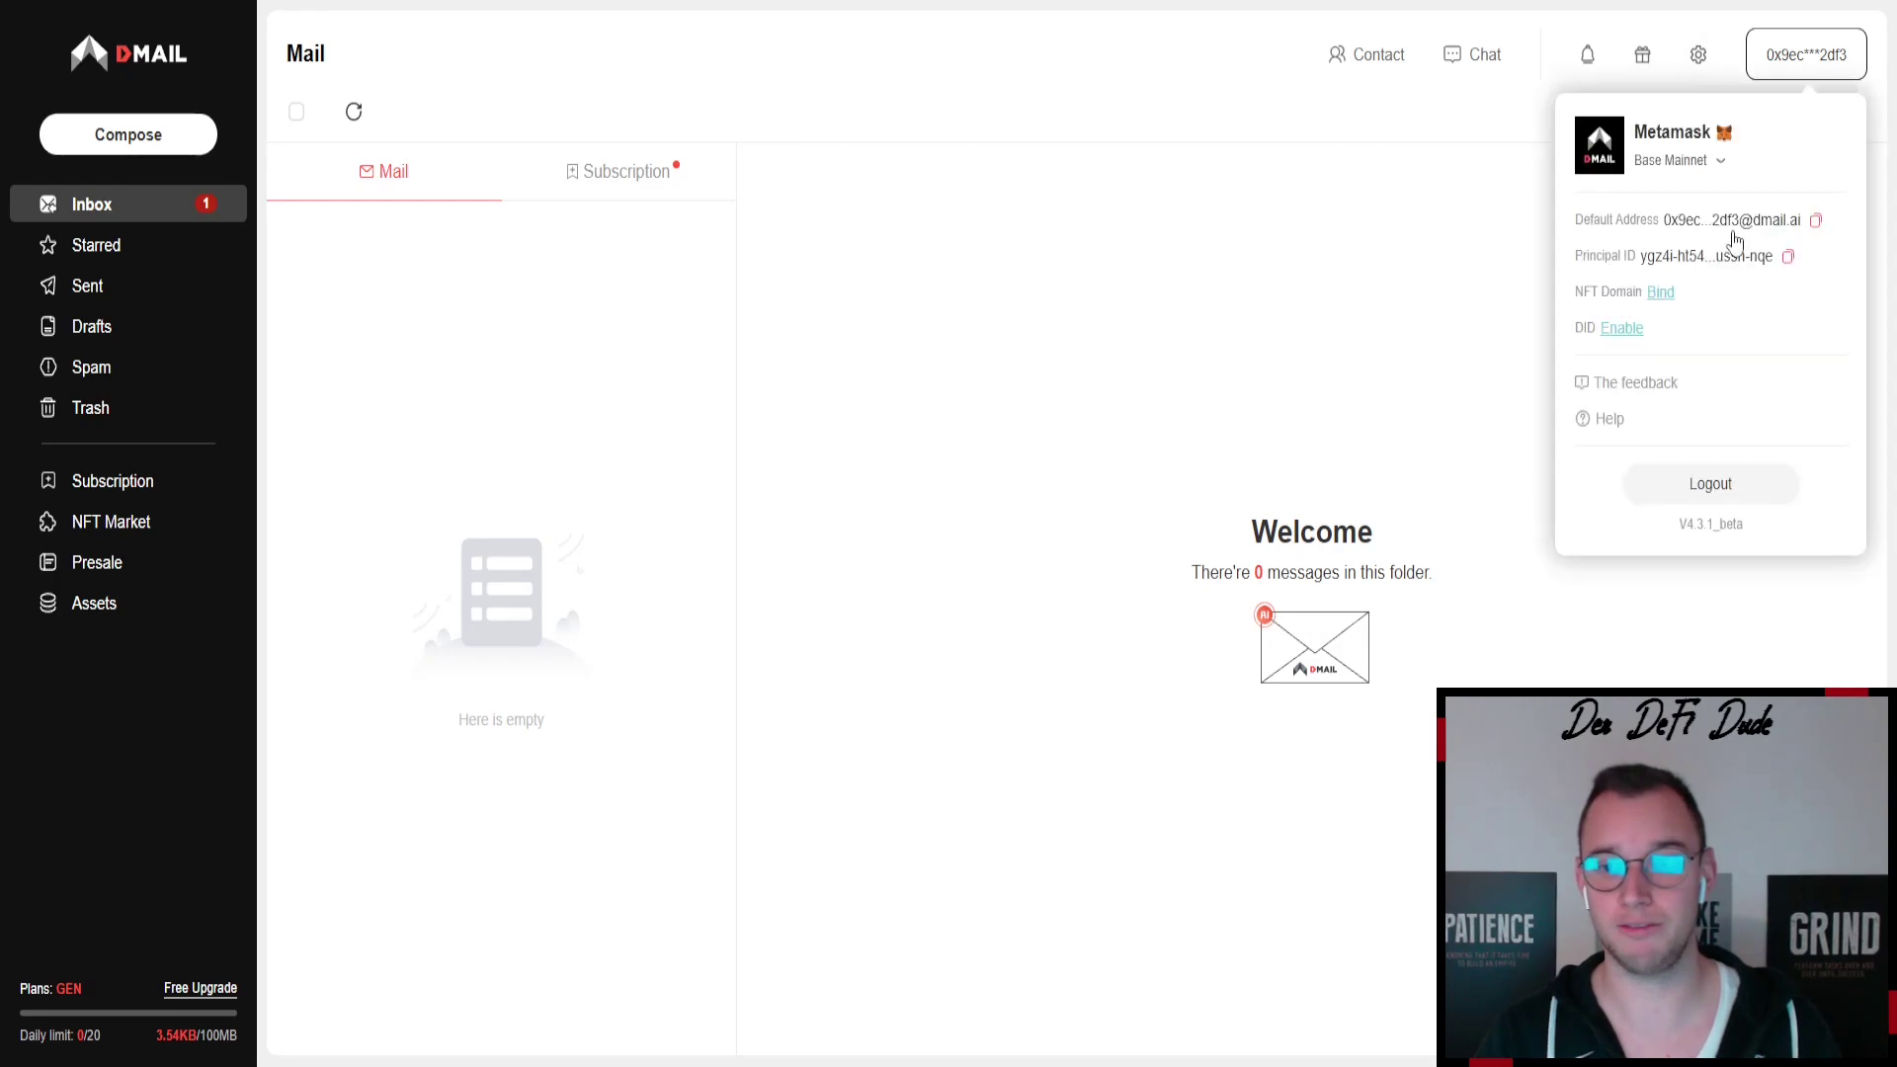
left_click(1706, 484)
left_click(1097, 585)
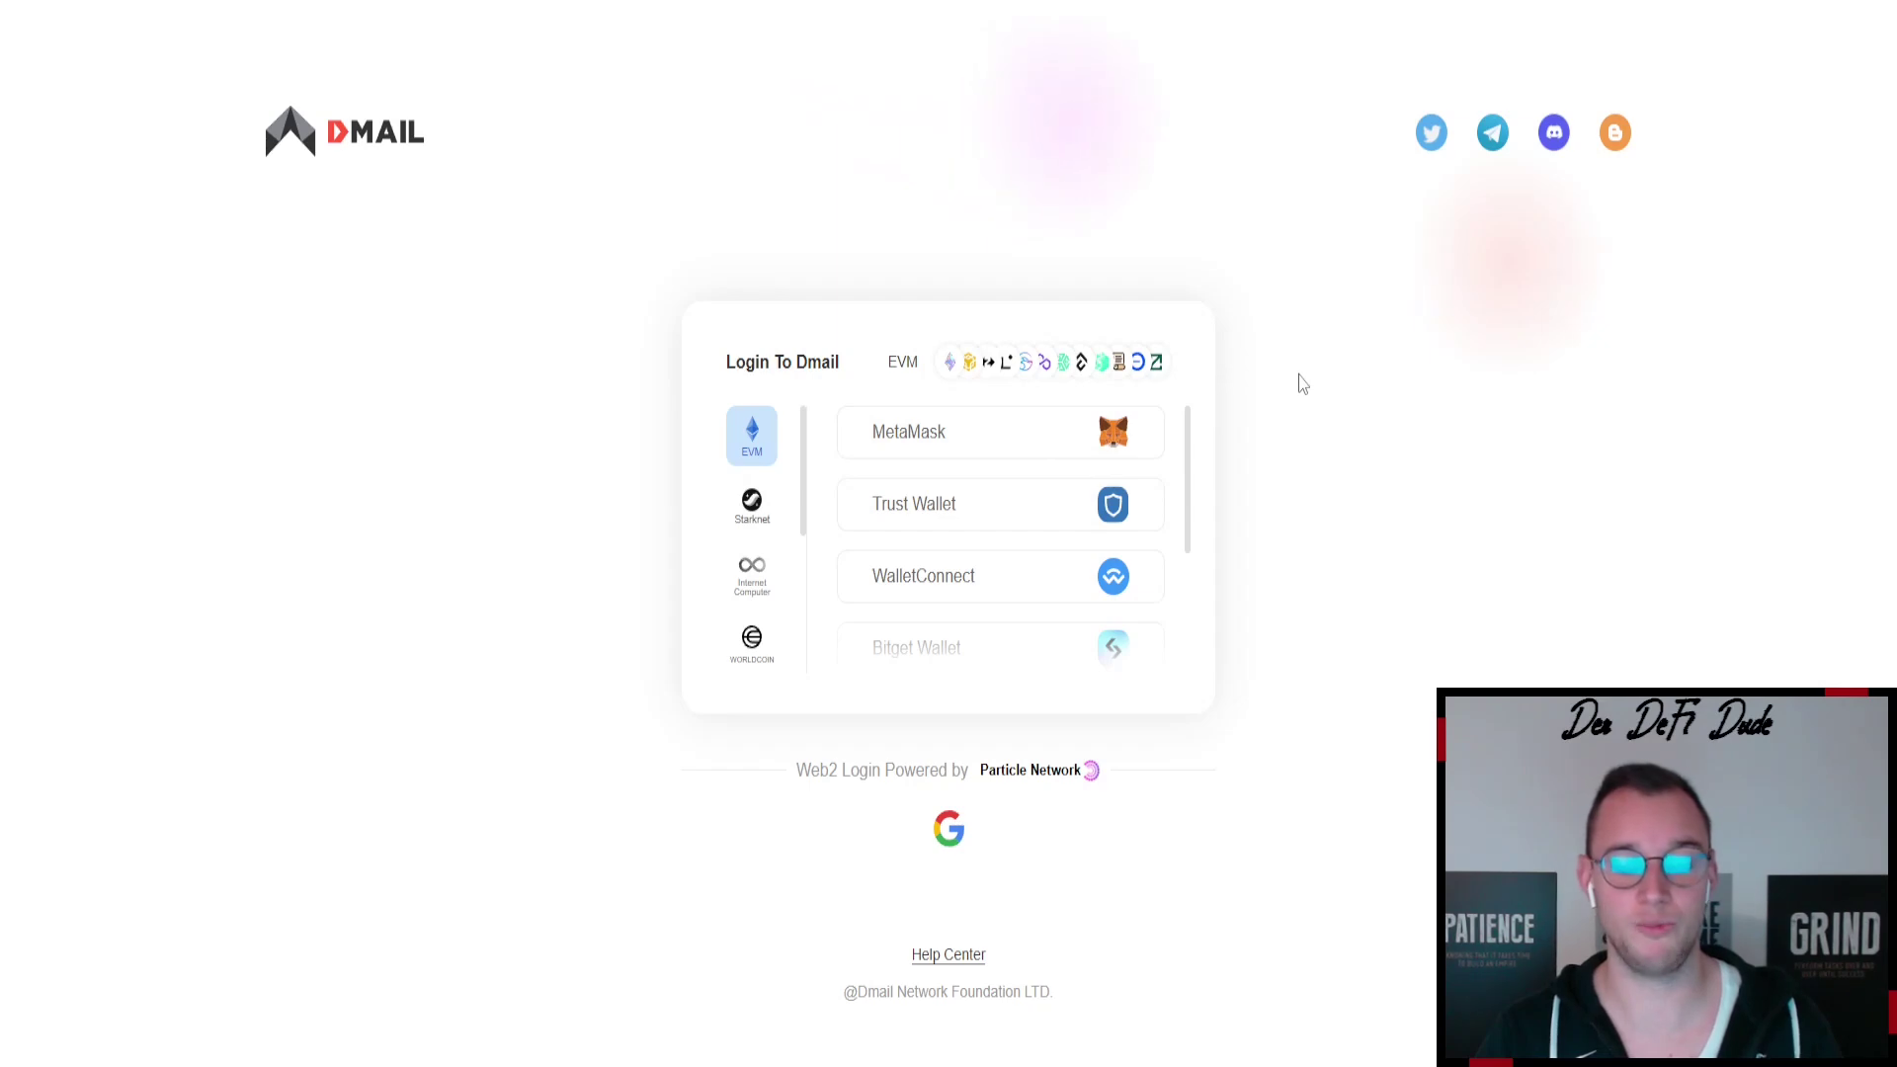
- Sign back in with MetaMask and review the connected account's networks
left_click(978, 457)
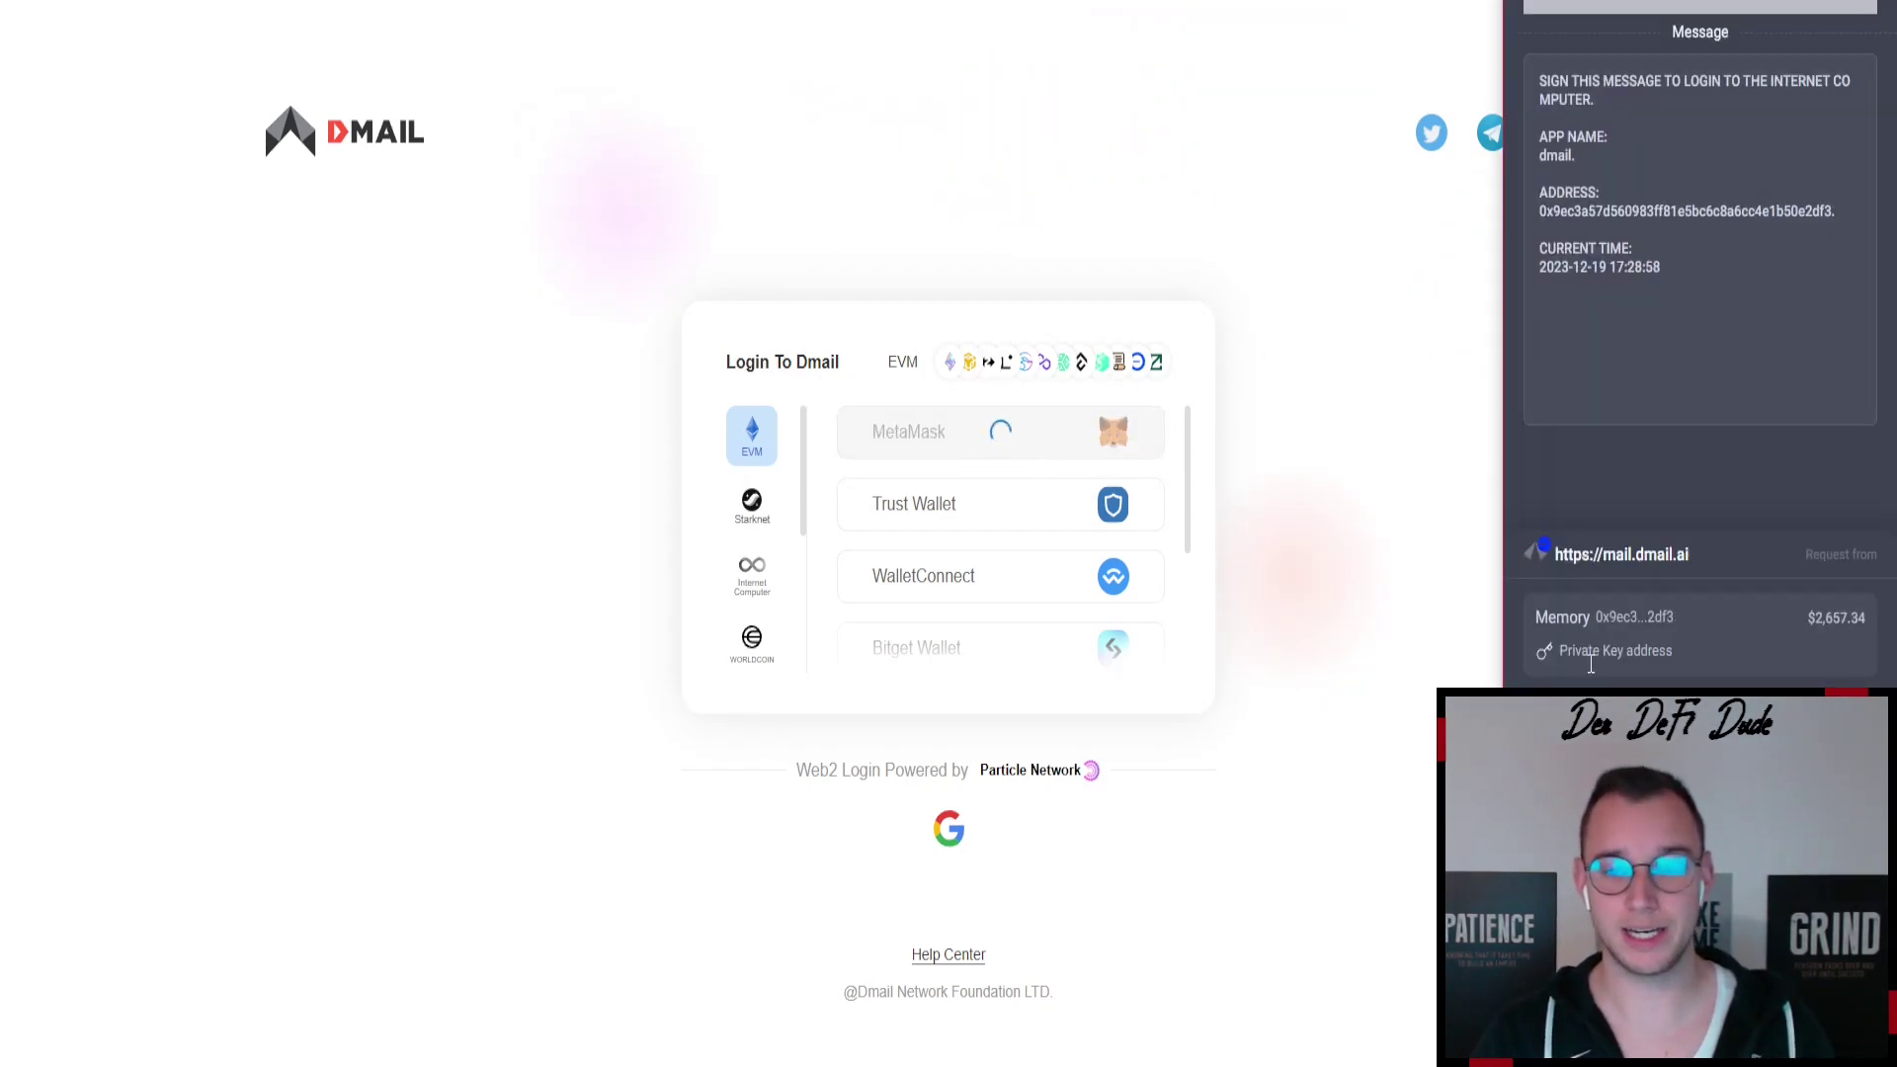
left_click(1394, 362)
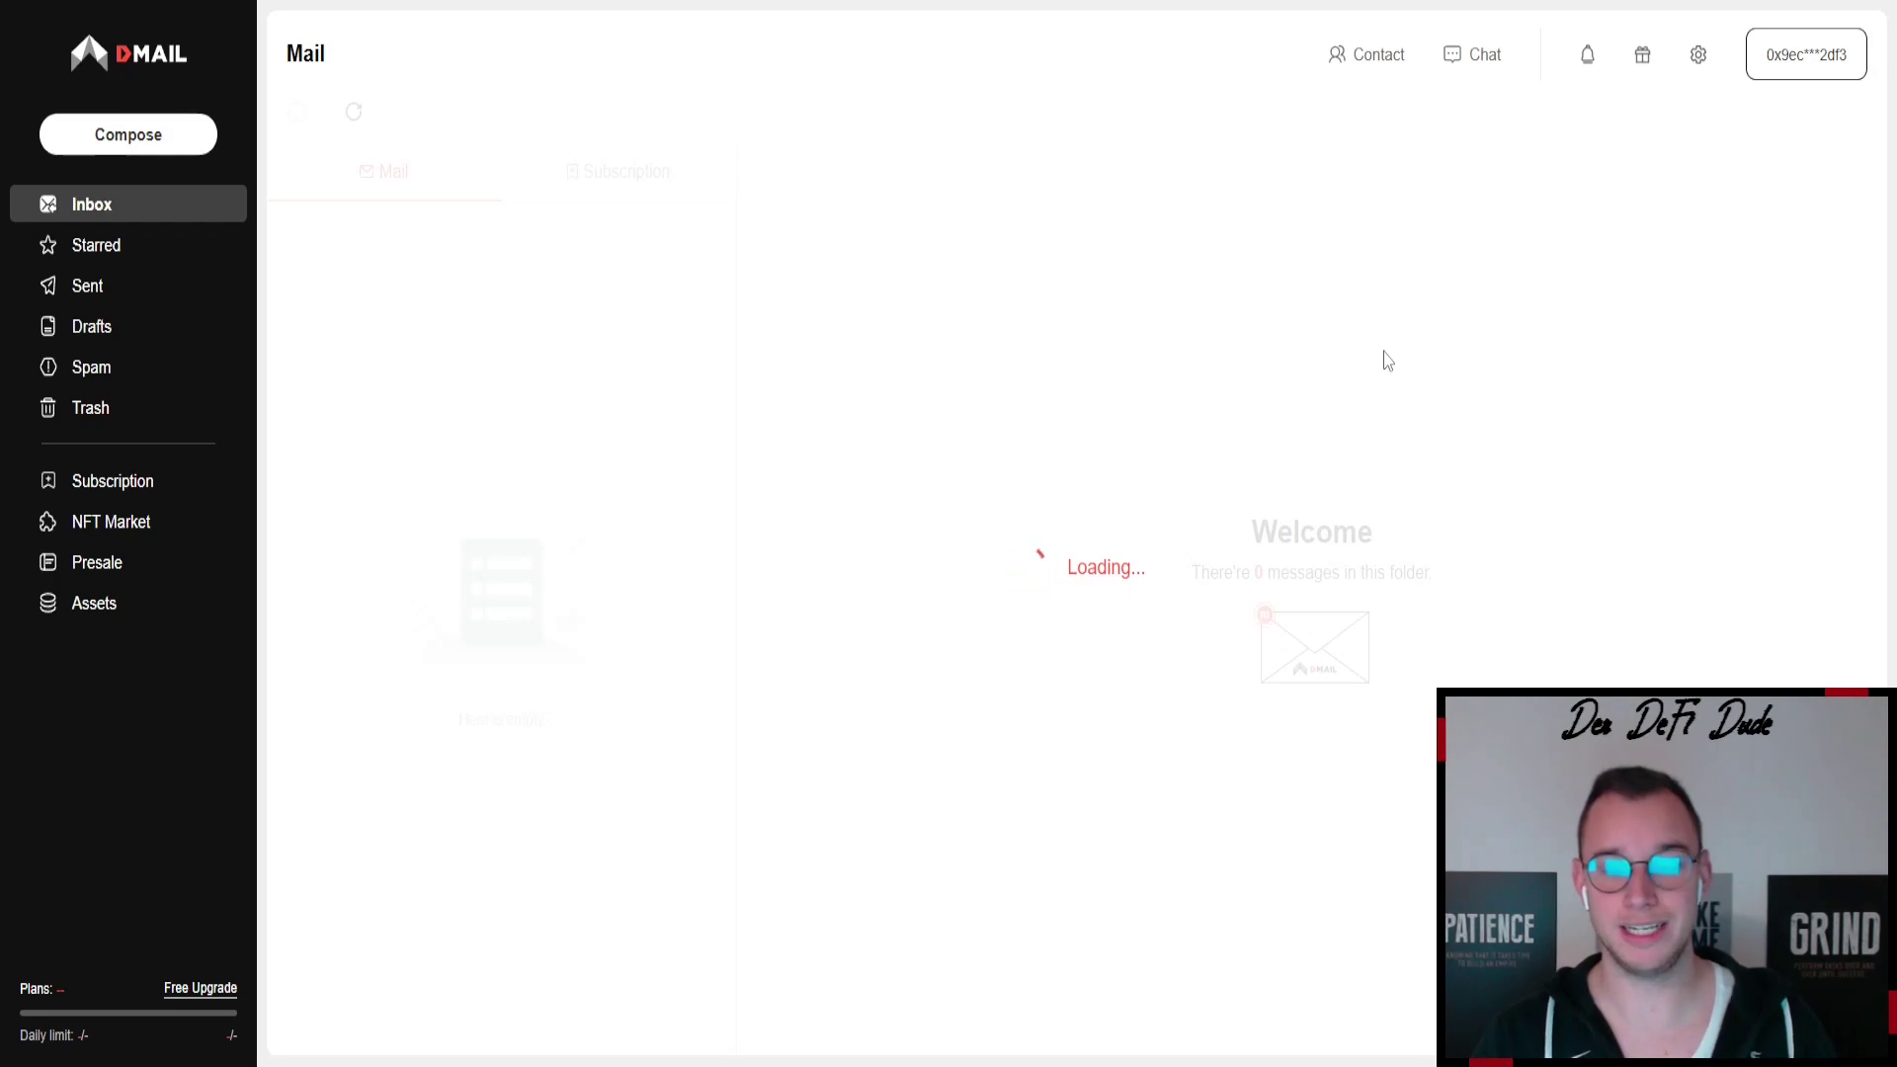
left_click(1796, 55)
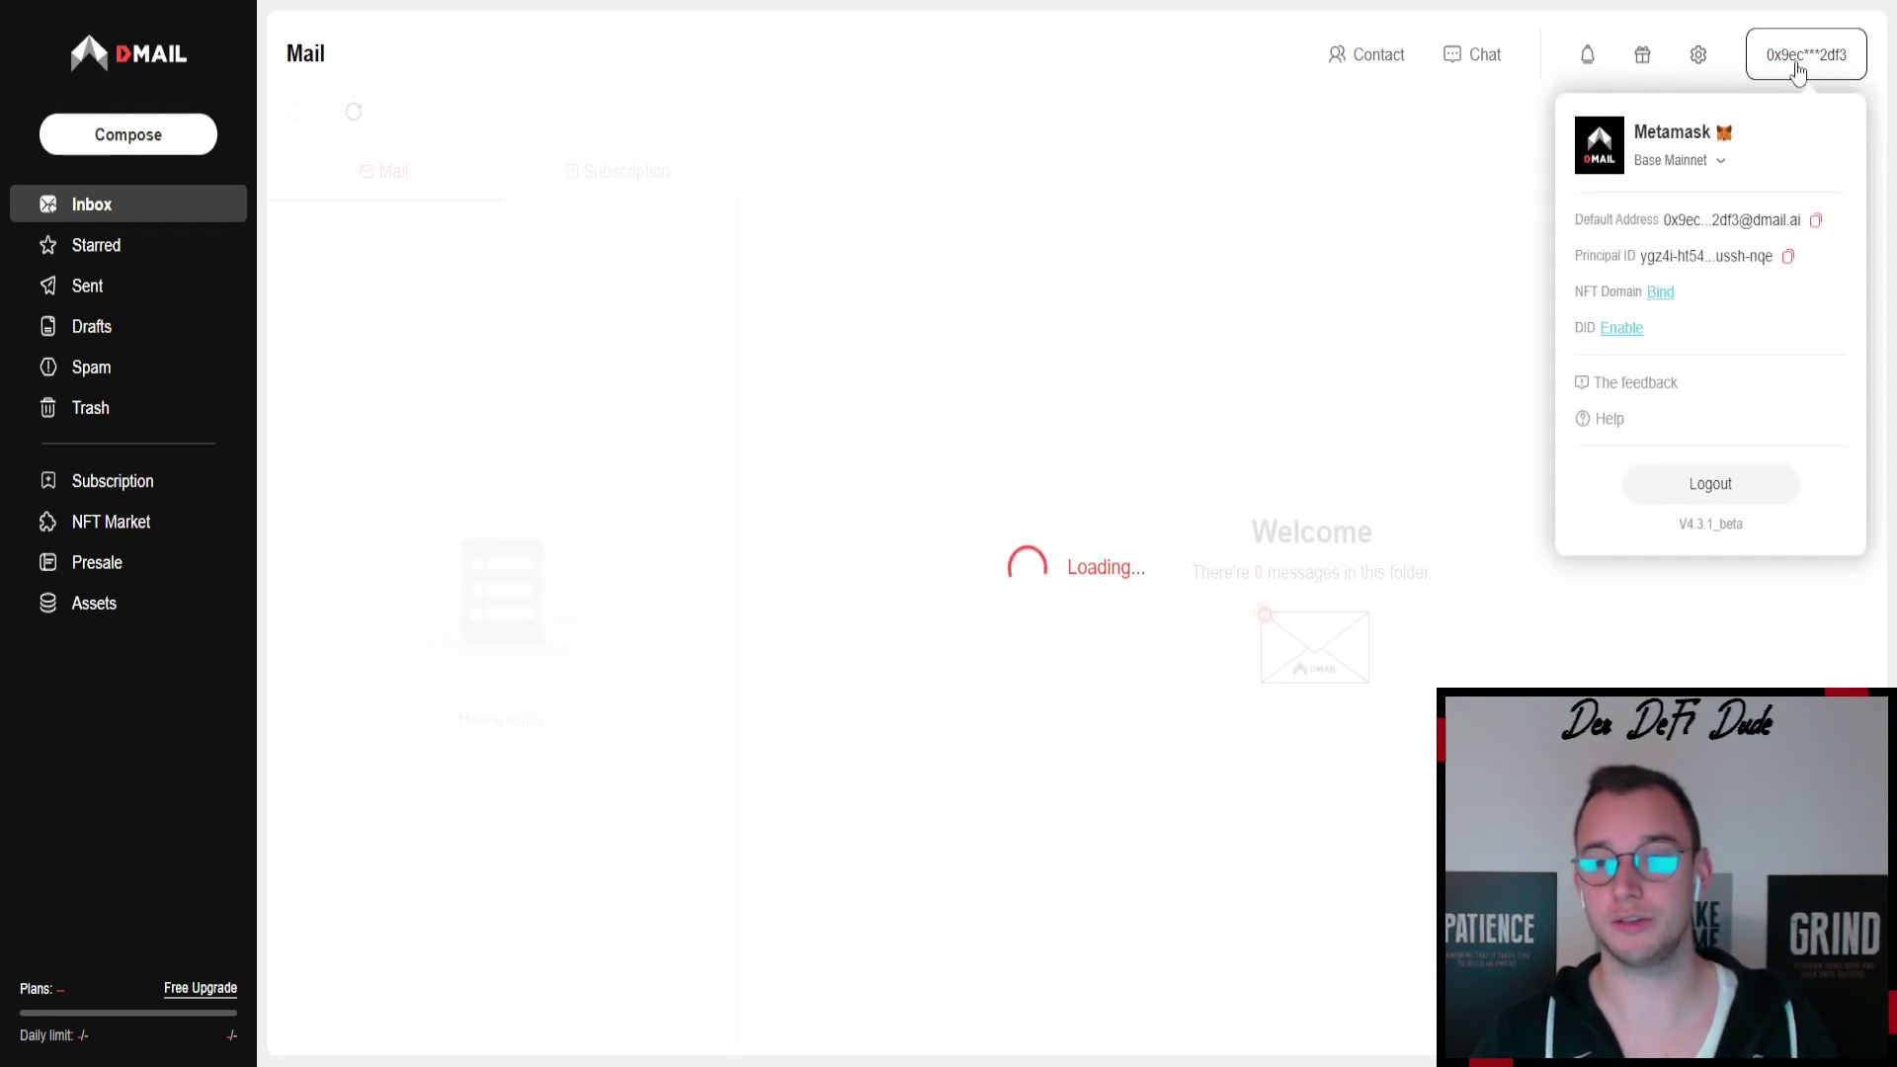
left_click(1717, 163)
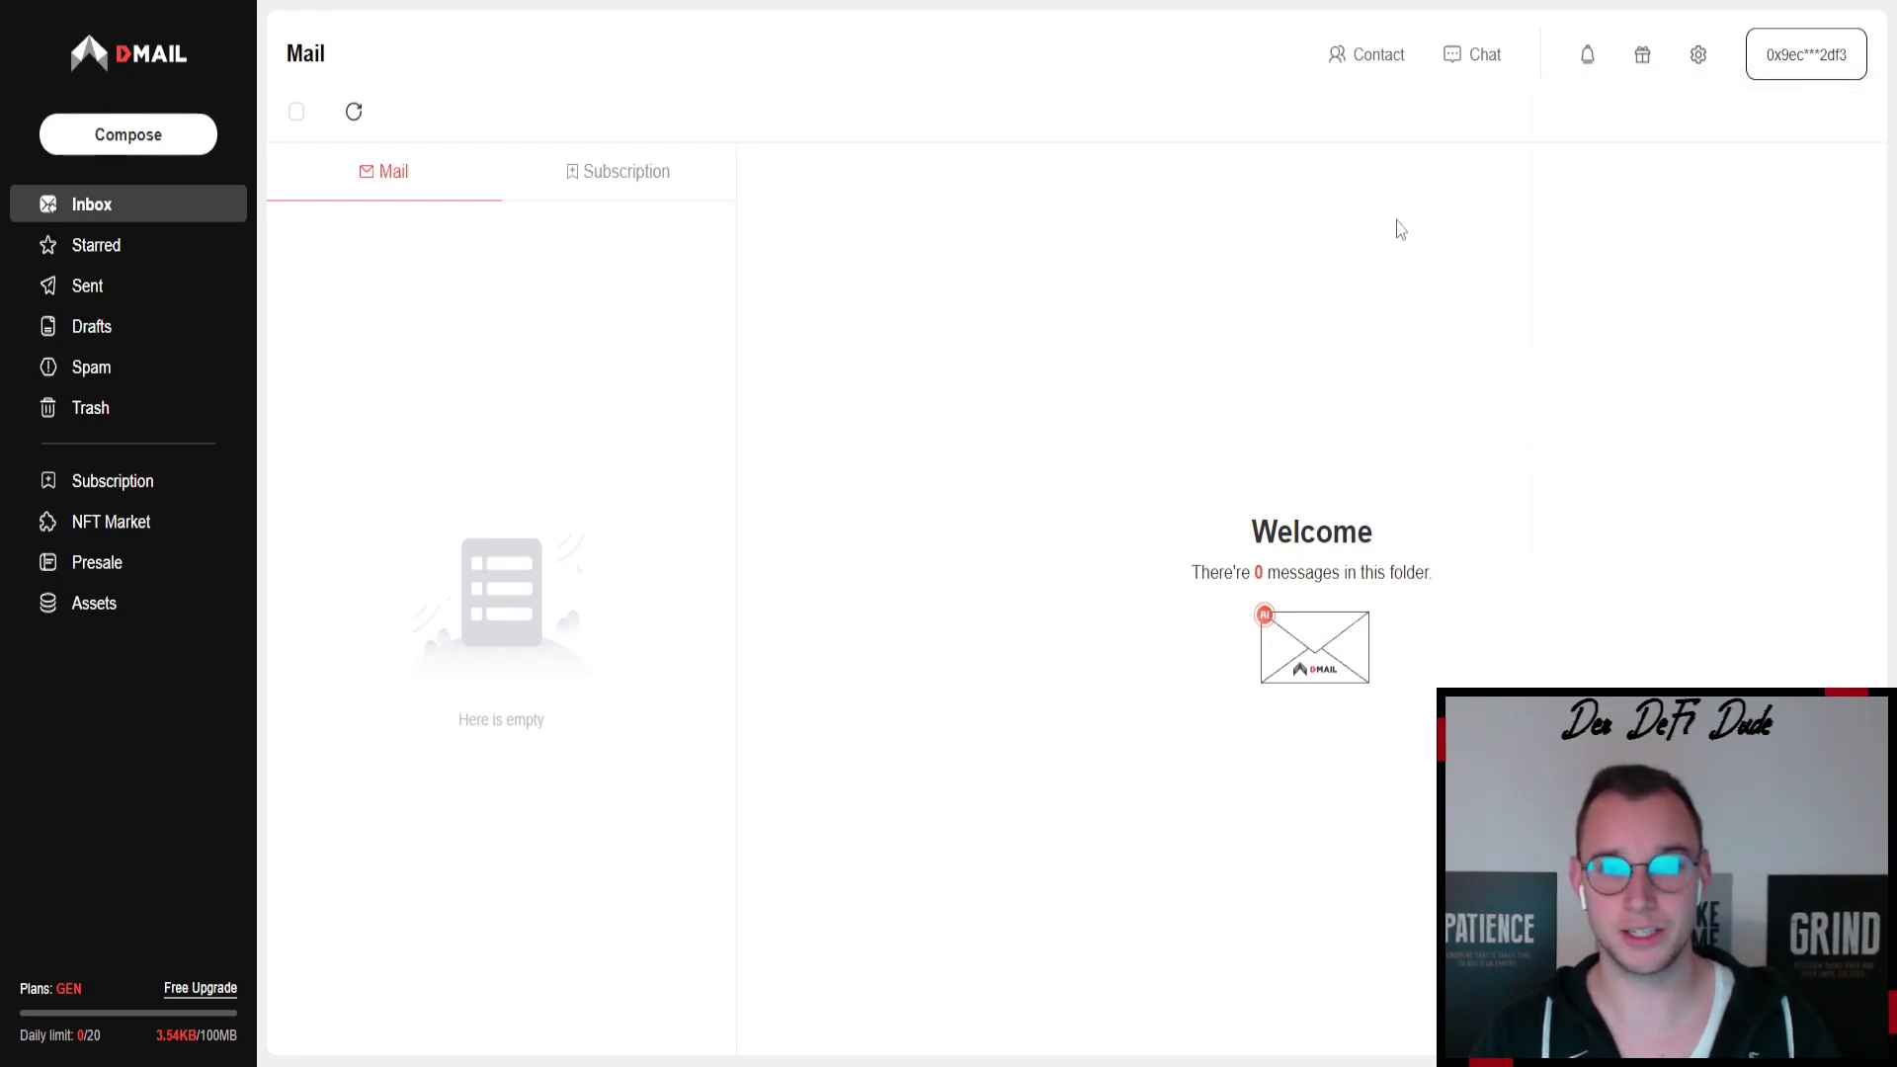
left_click(102, 571)
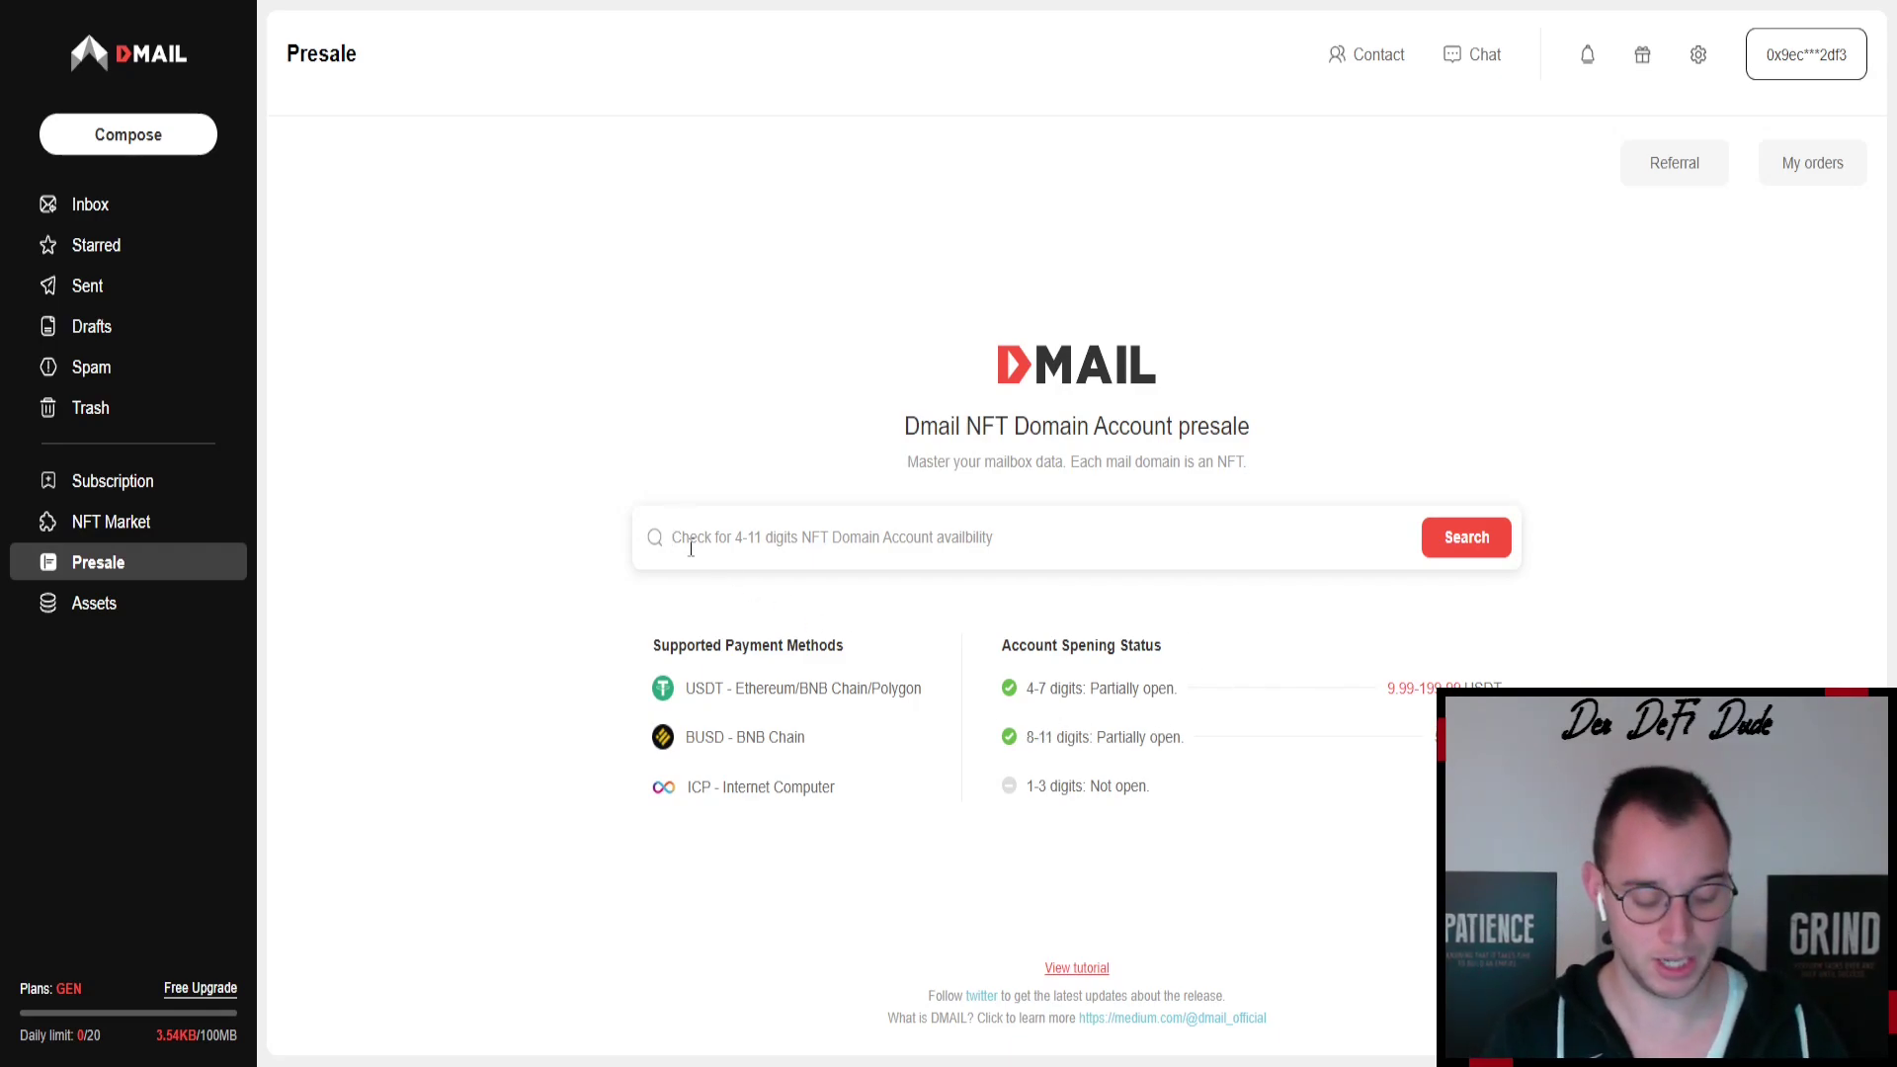
type("random")
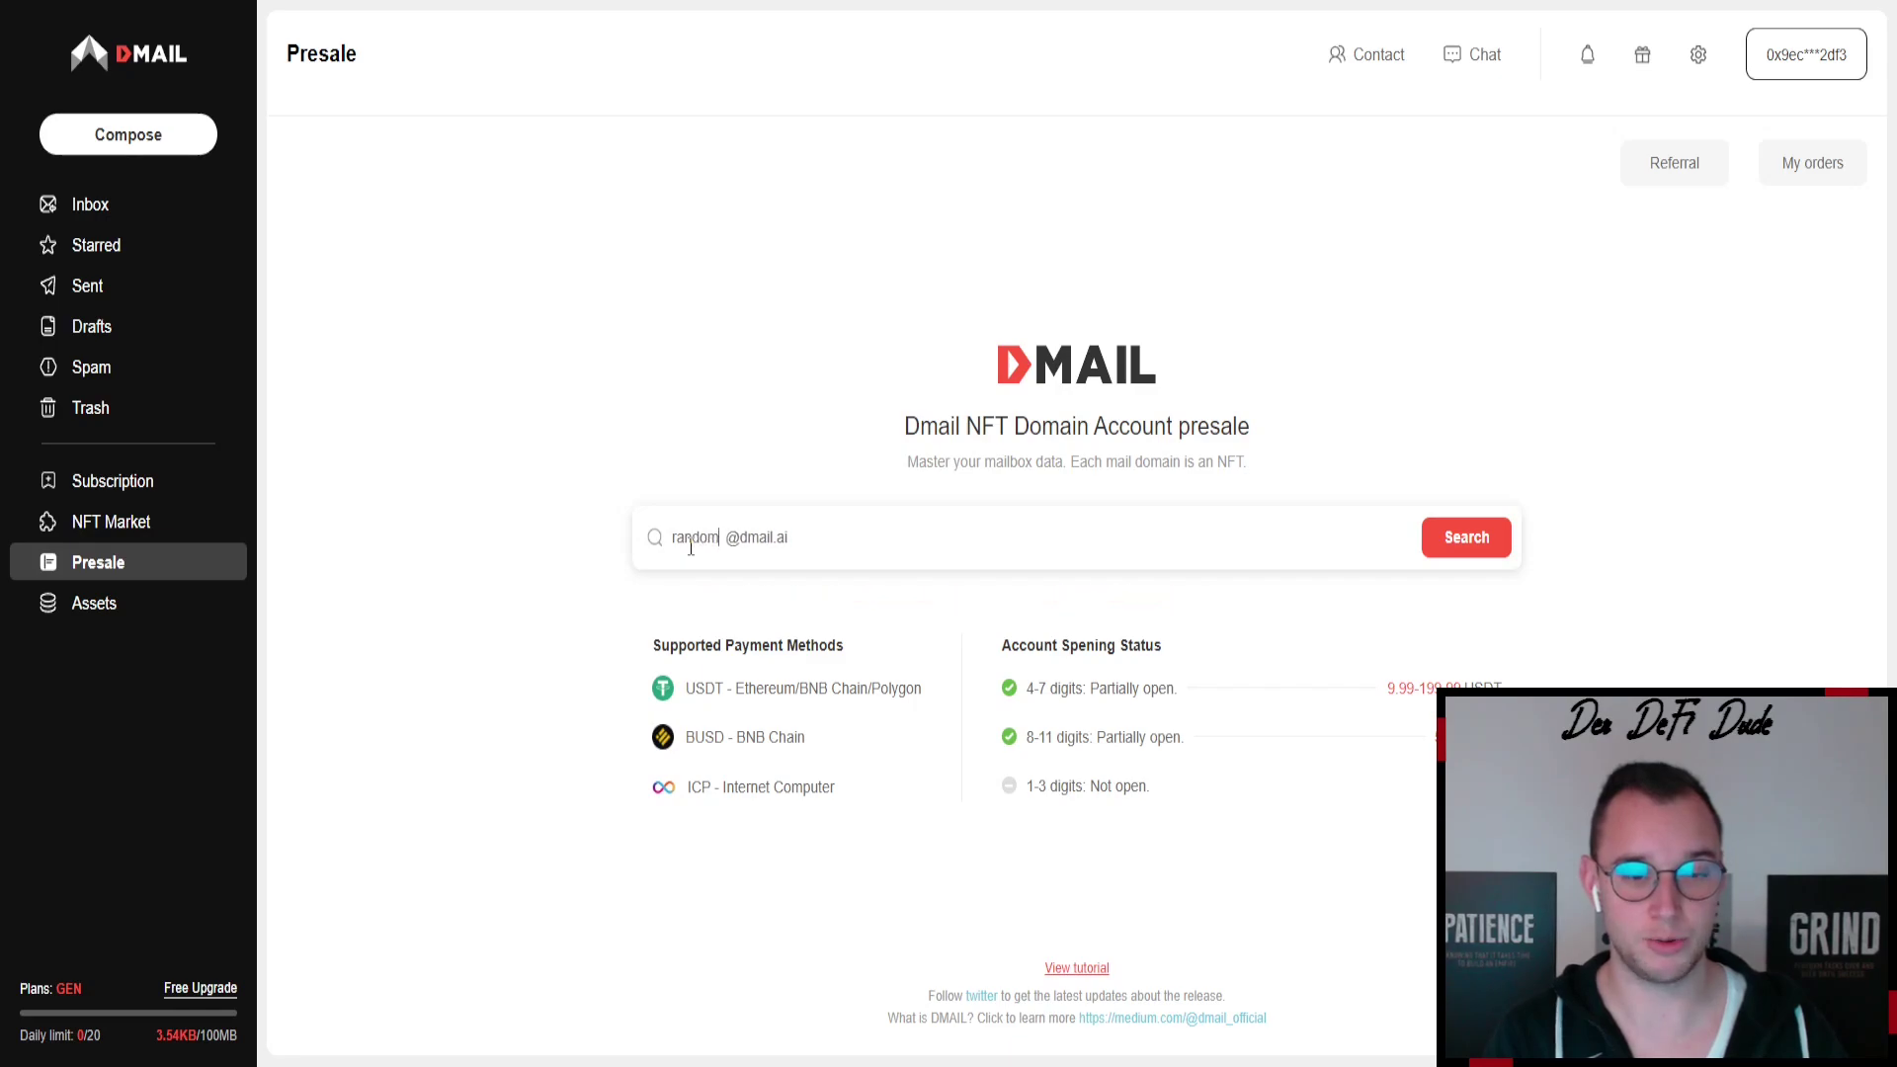
type("909")
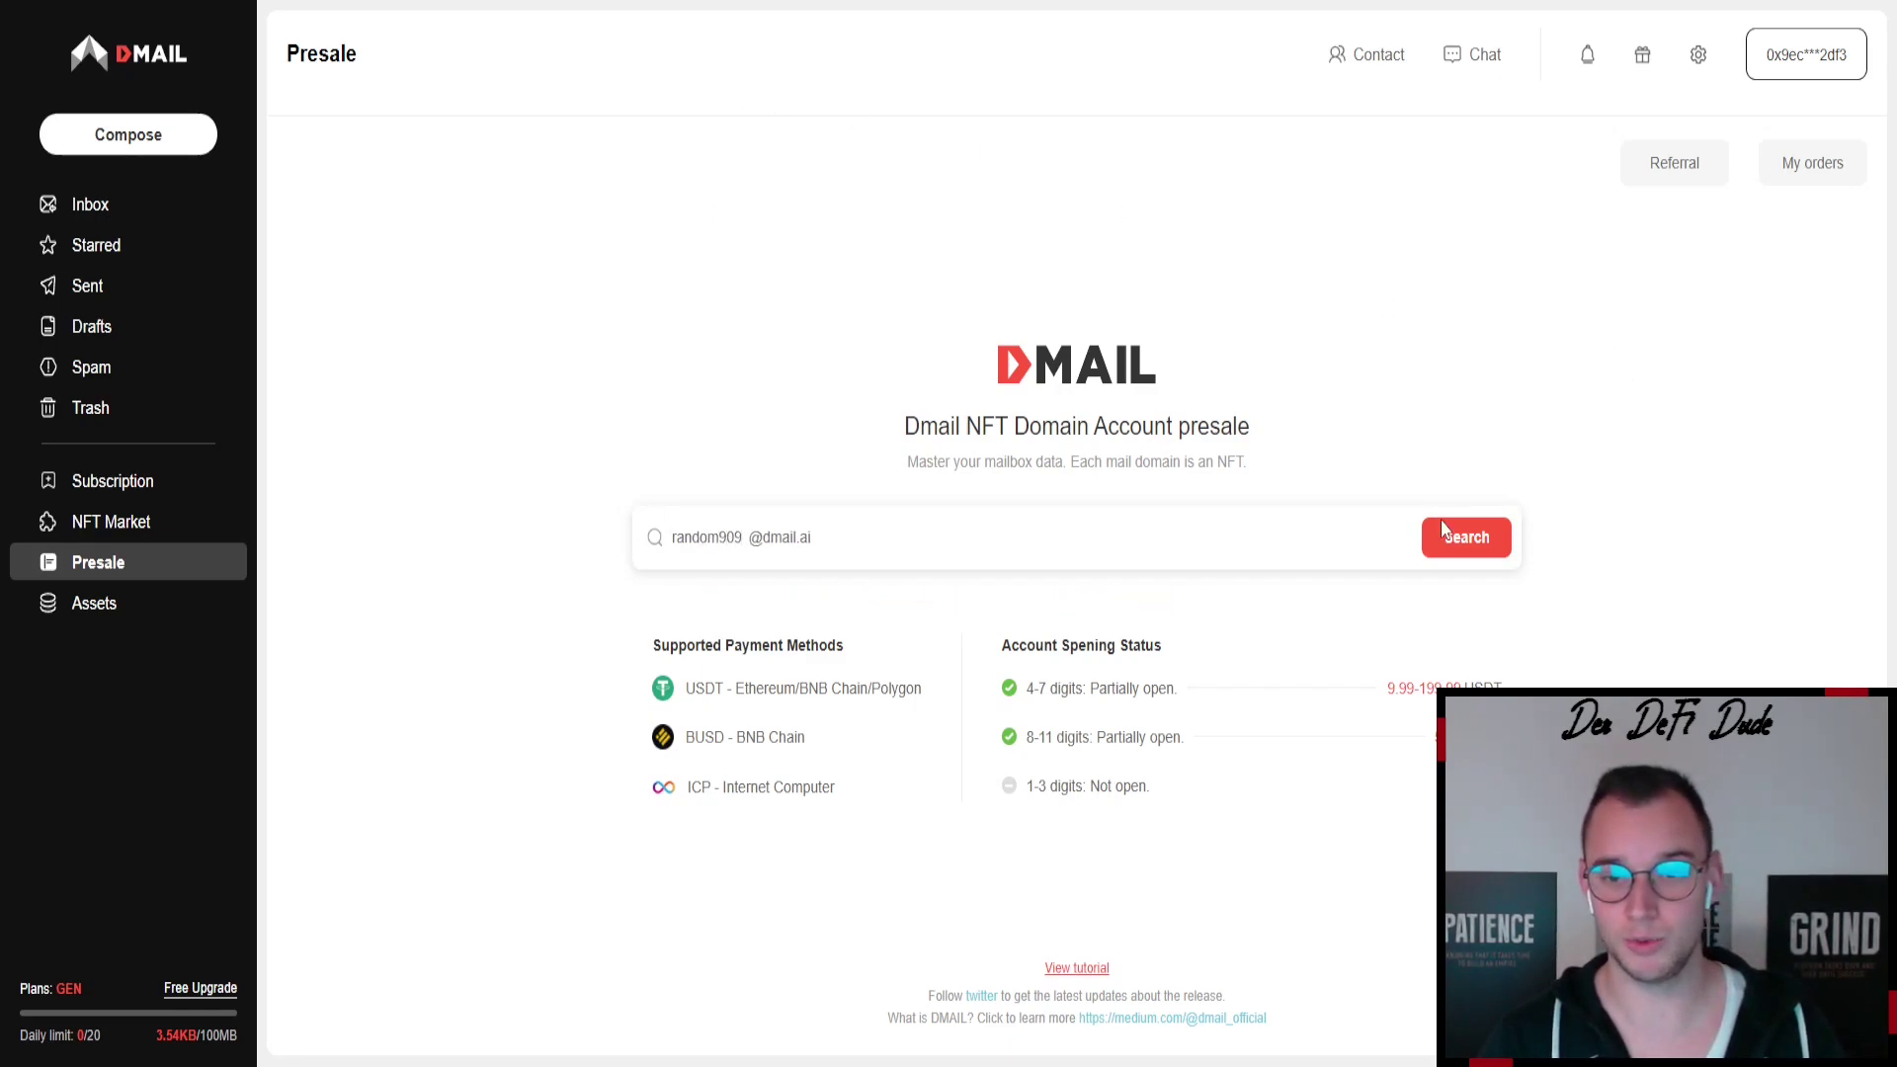
left_click(1457, 538)
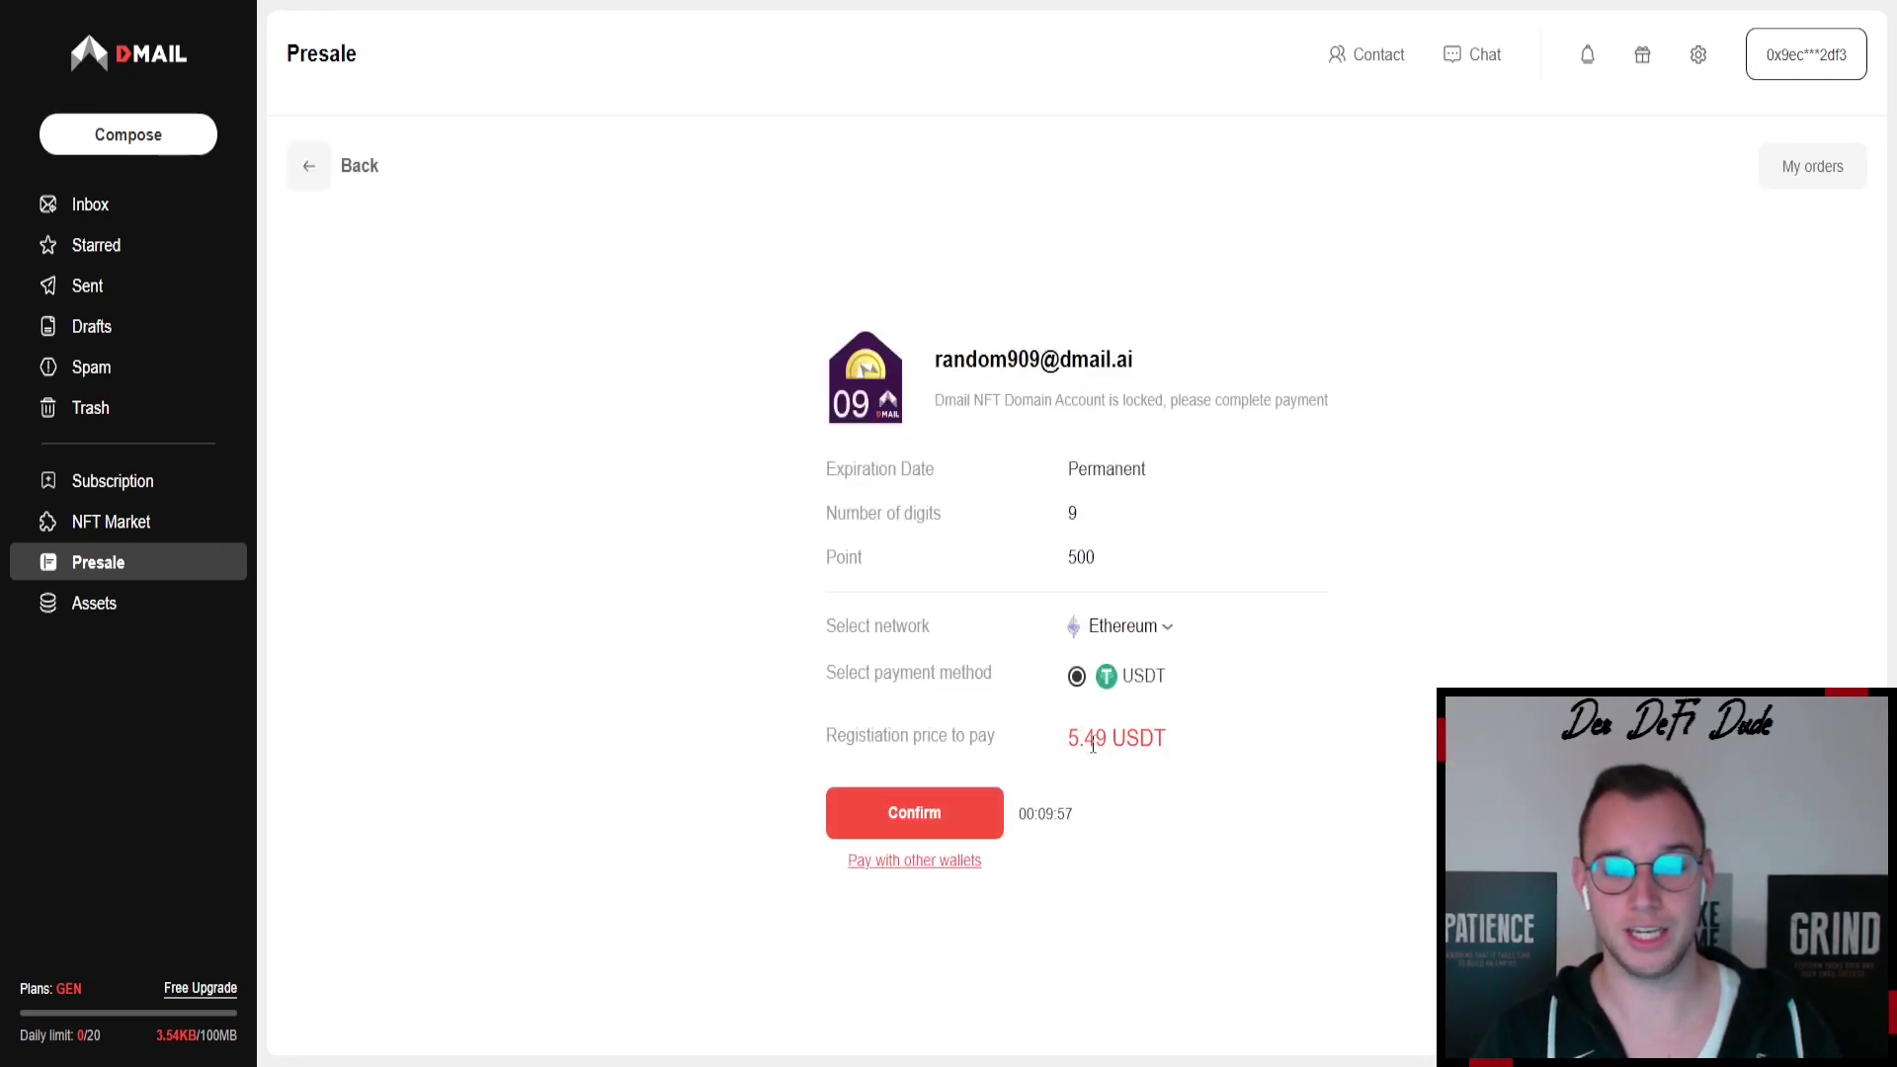
- Set the checkout to pay on BNB Chain with USDT at 5.49 USDT
double_click(1072, 748)
left_click(1167, 629)
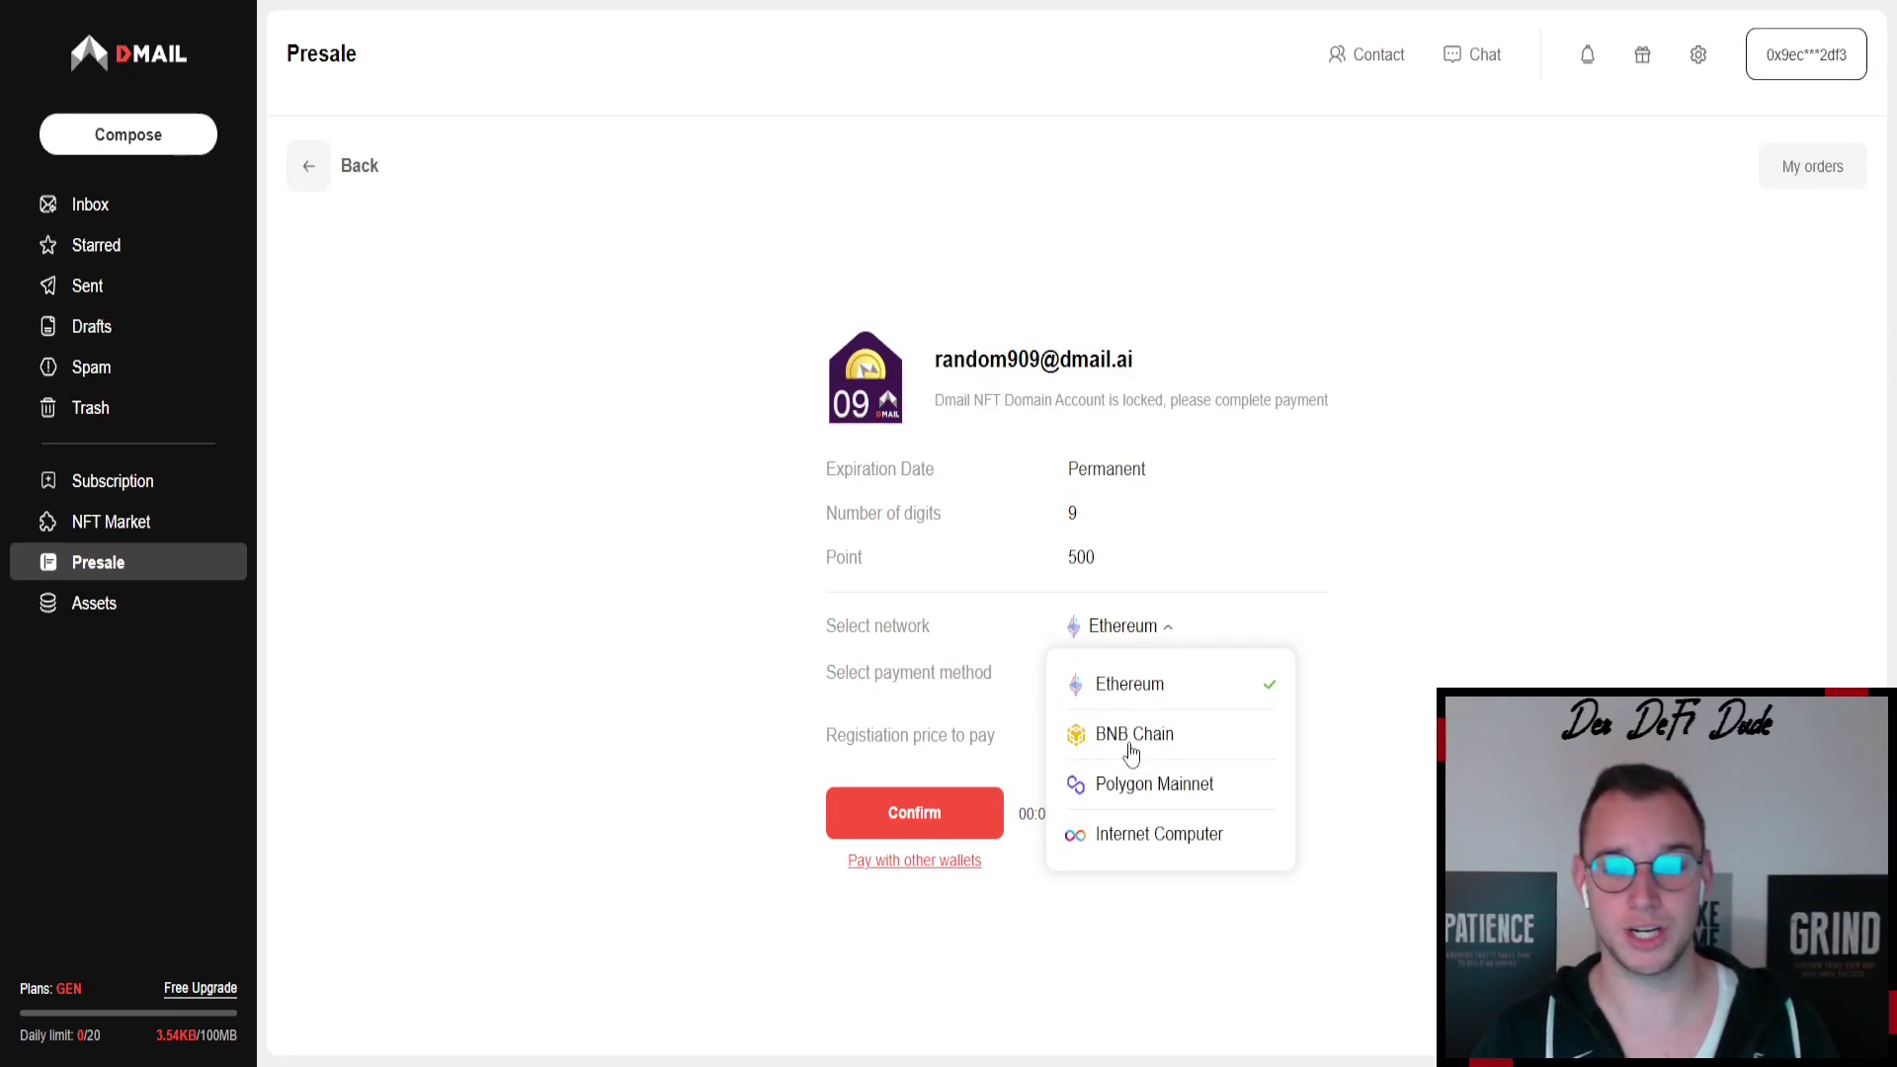
left_click(1144, 743)
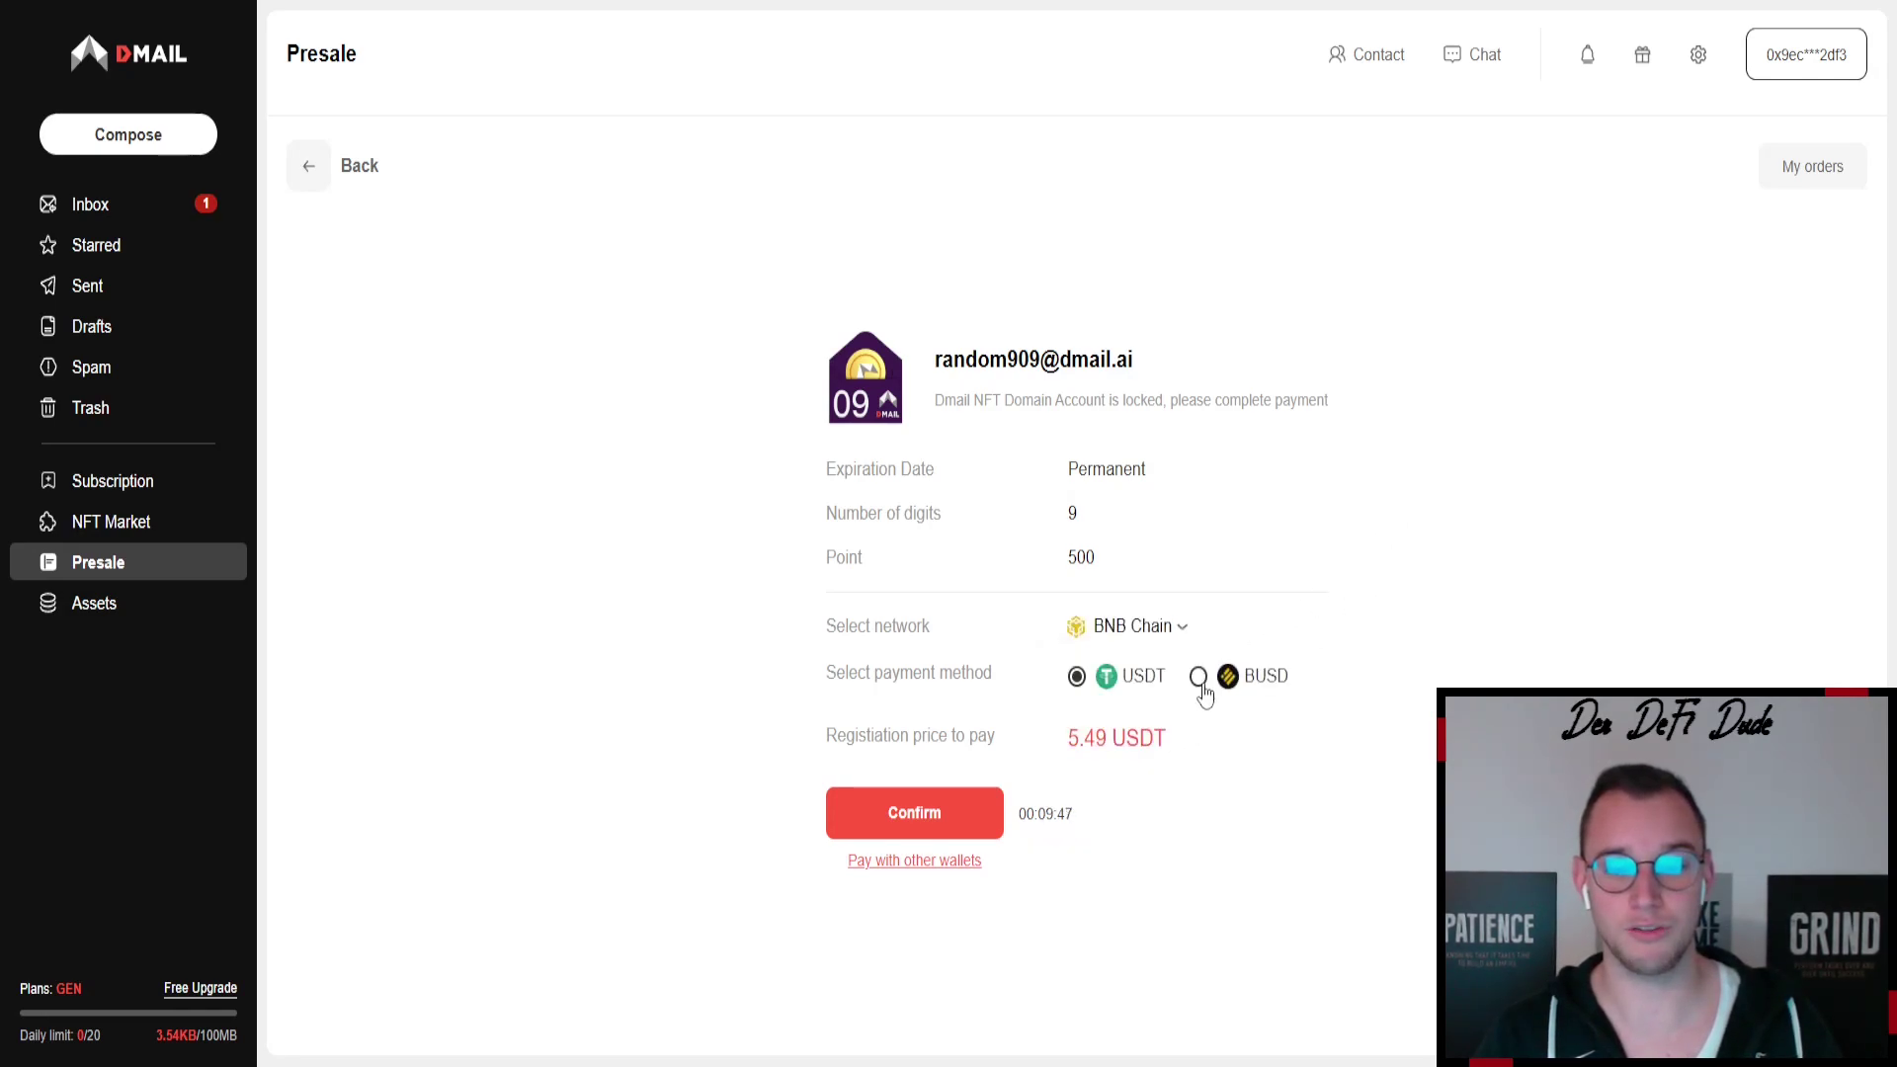
left_click(1198, 678)
left_click(1084, 680)
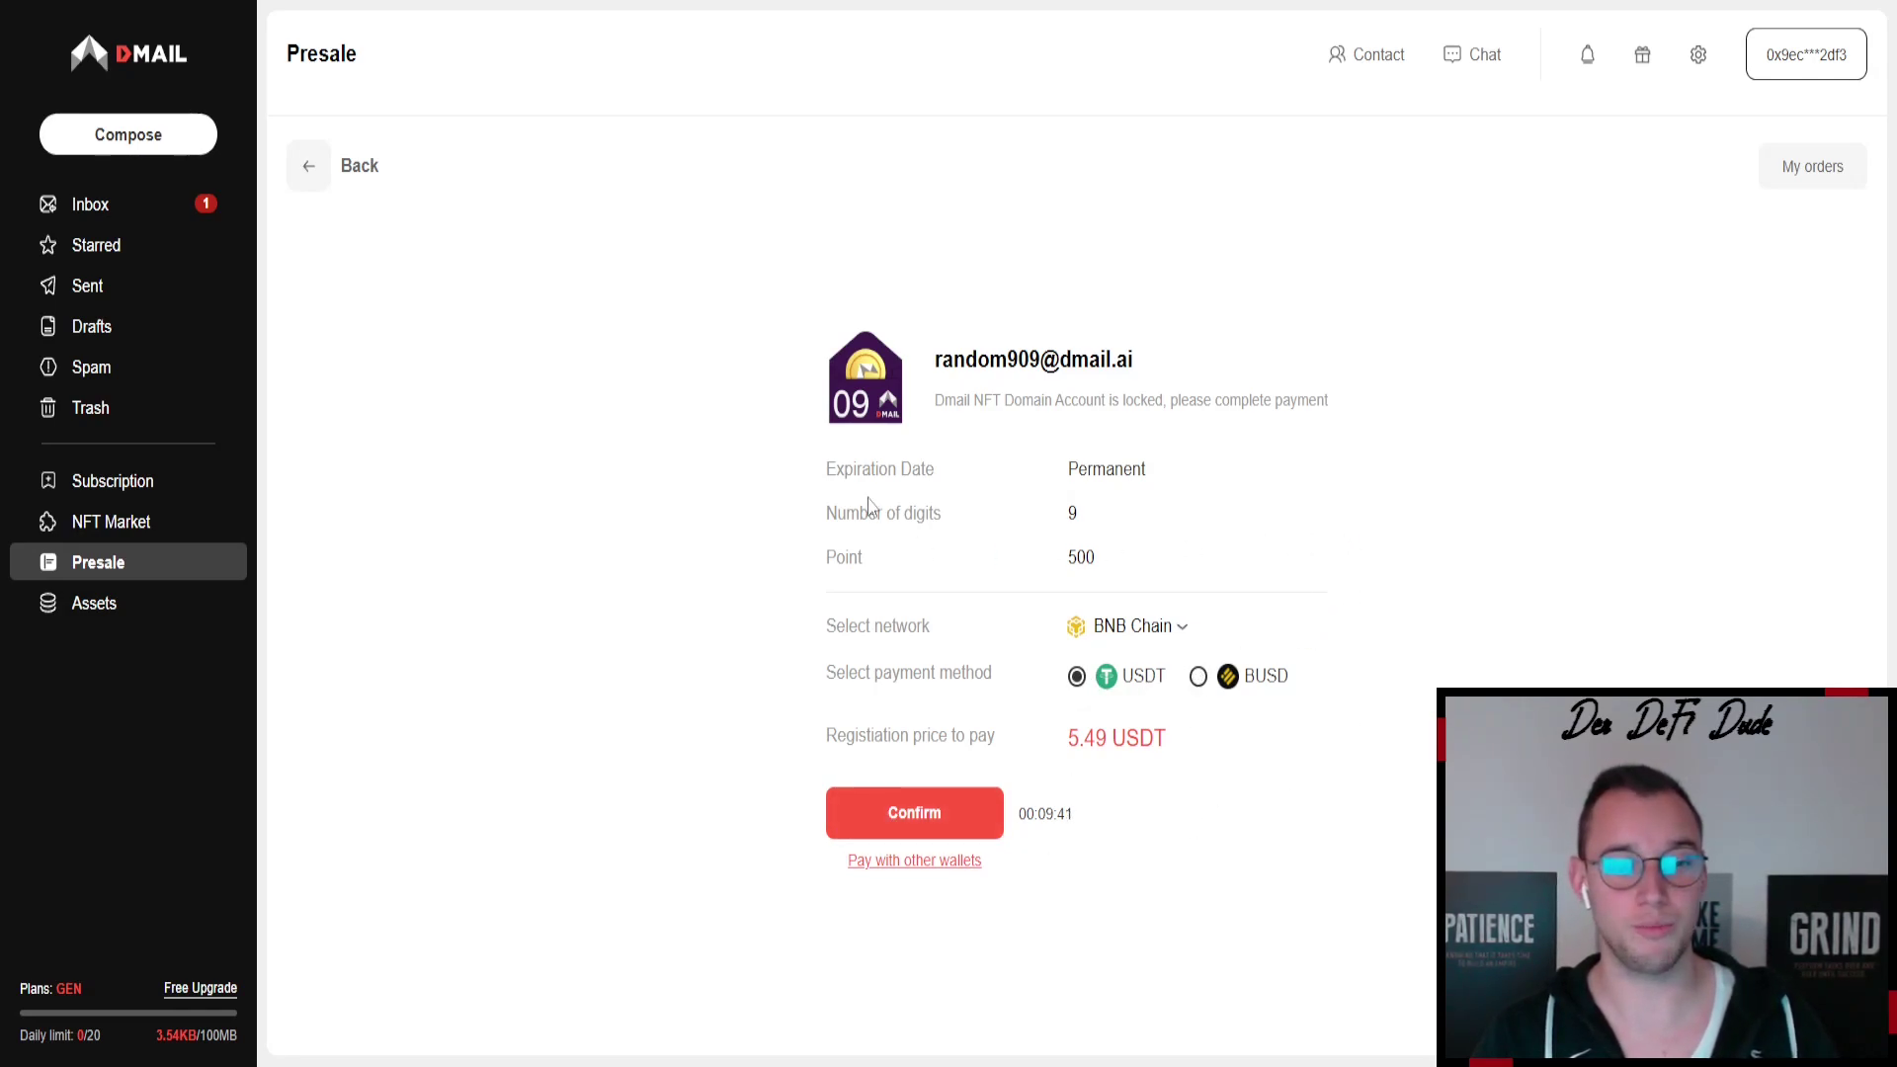
- From NFT Market go to Points and open the 'Subscribe to at least 5 Projects' list
left_click(110, 530)
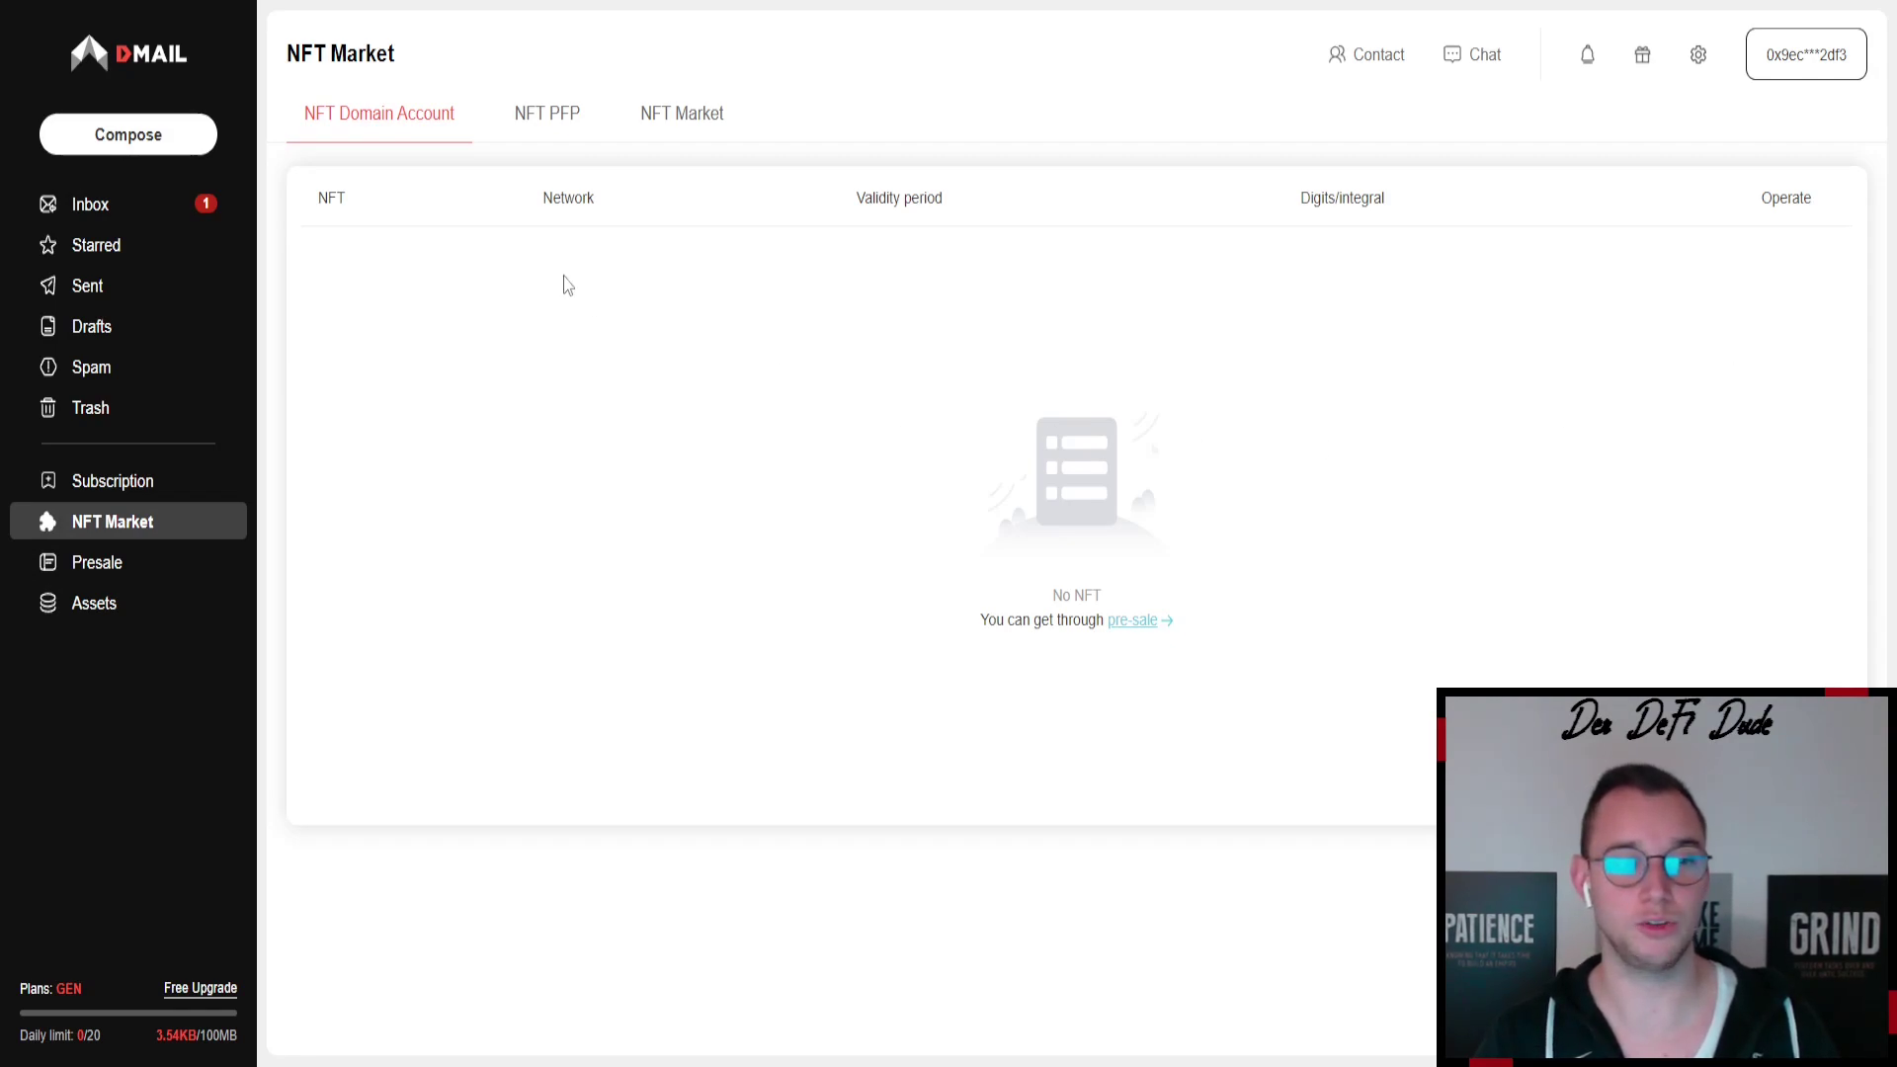
left_click(1642, 54)
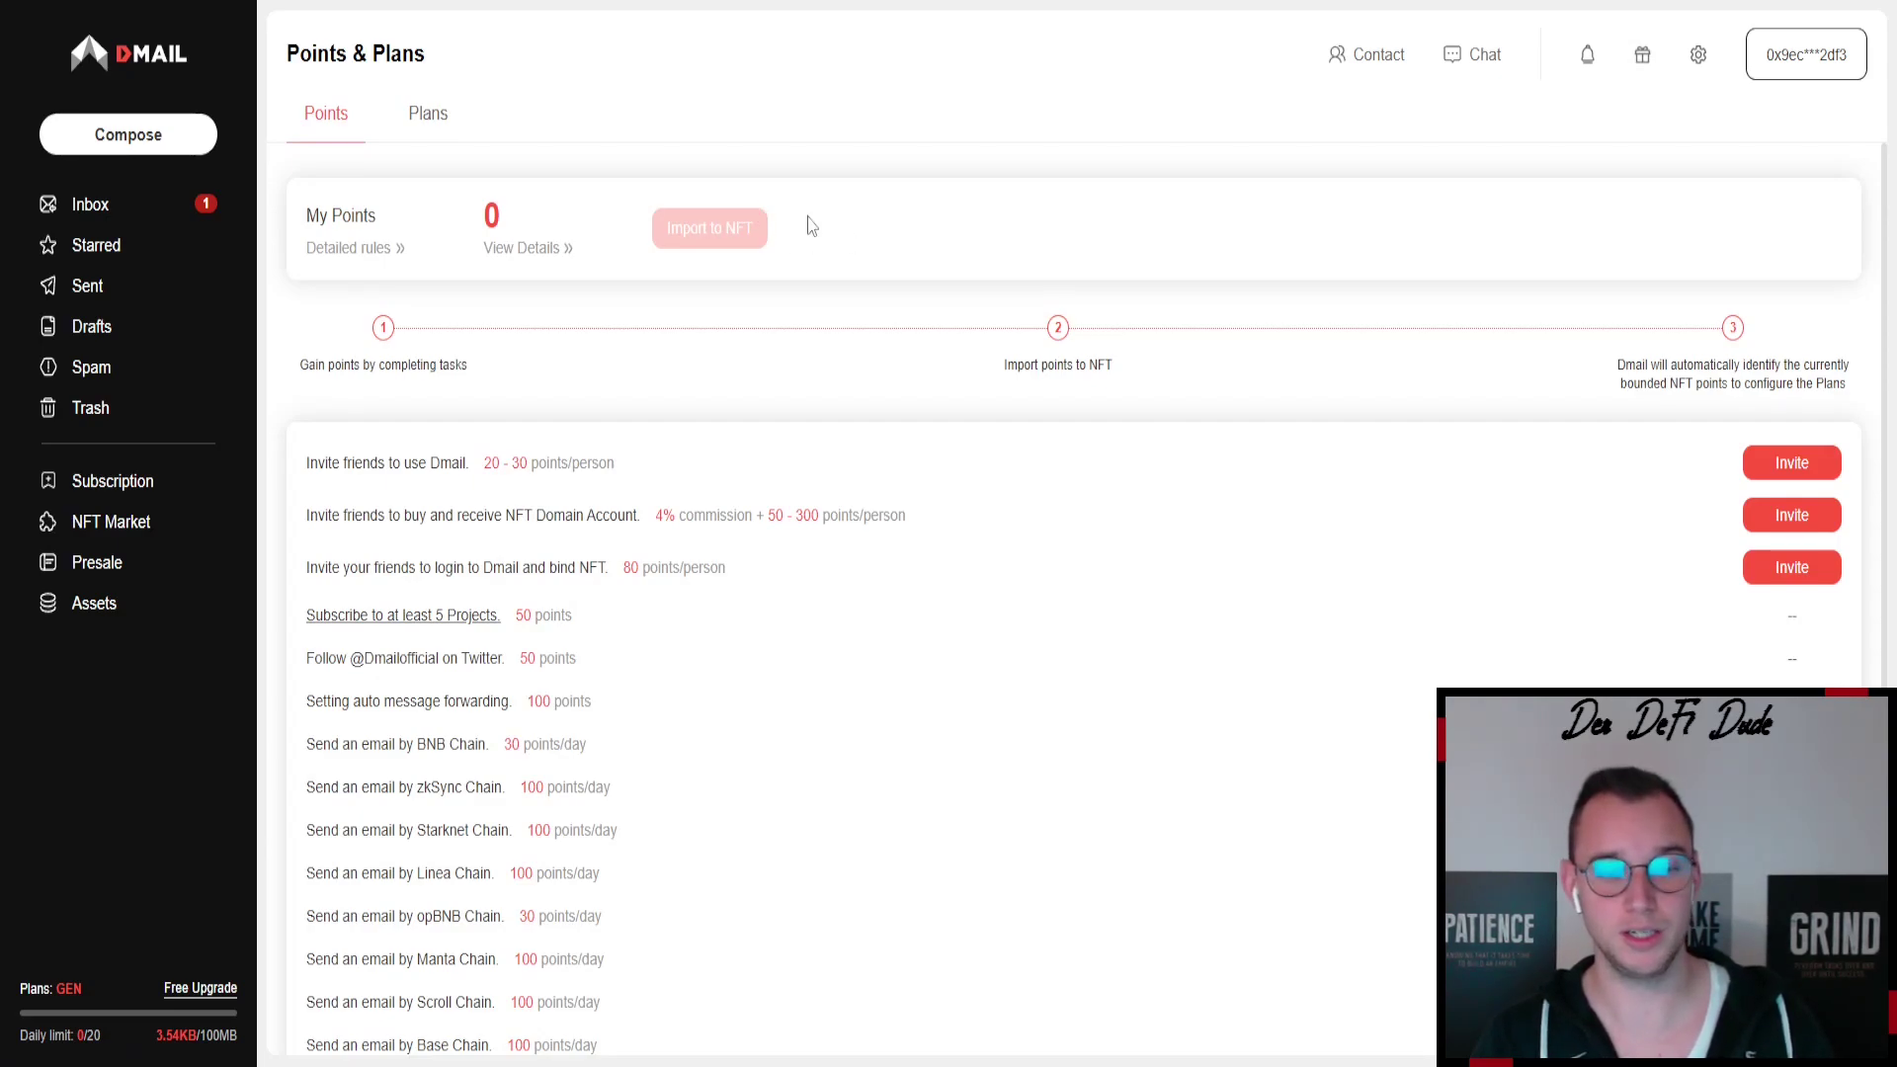
scroll(301, 521, "down", 3)
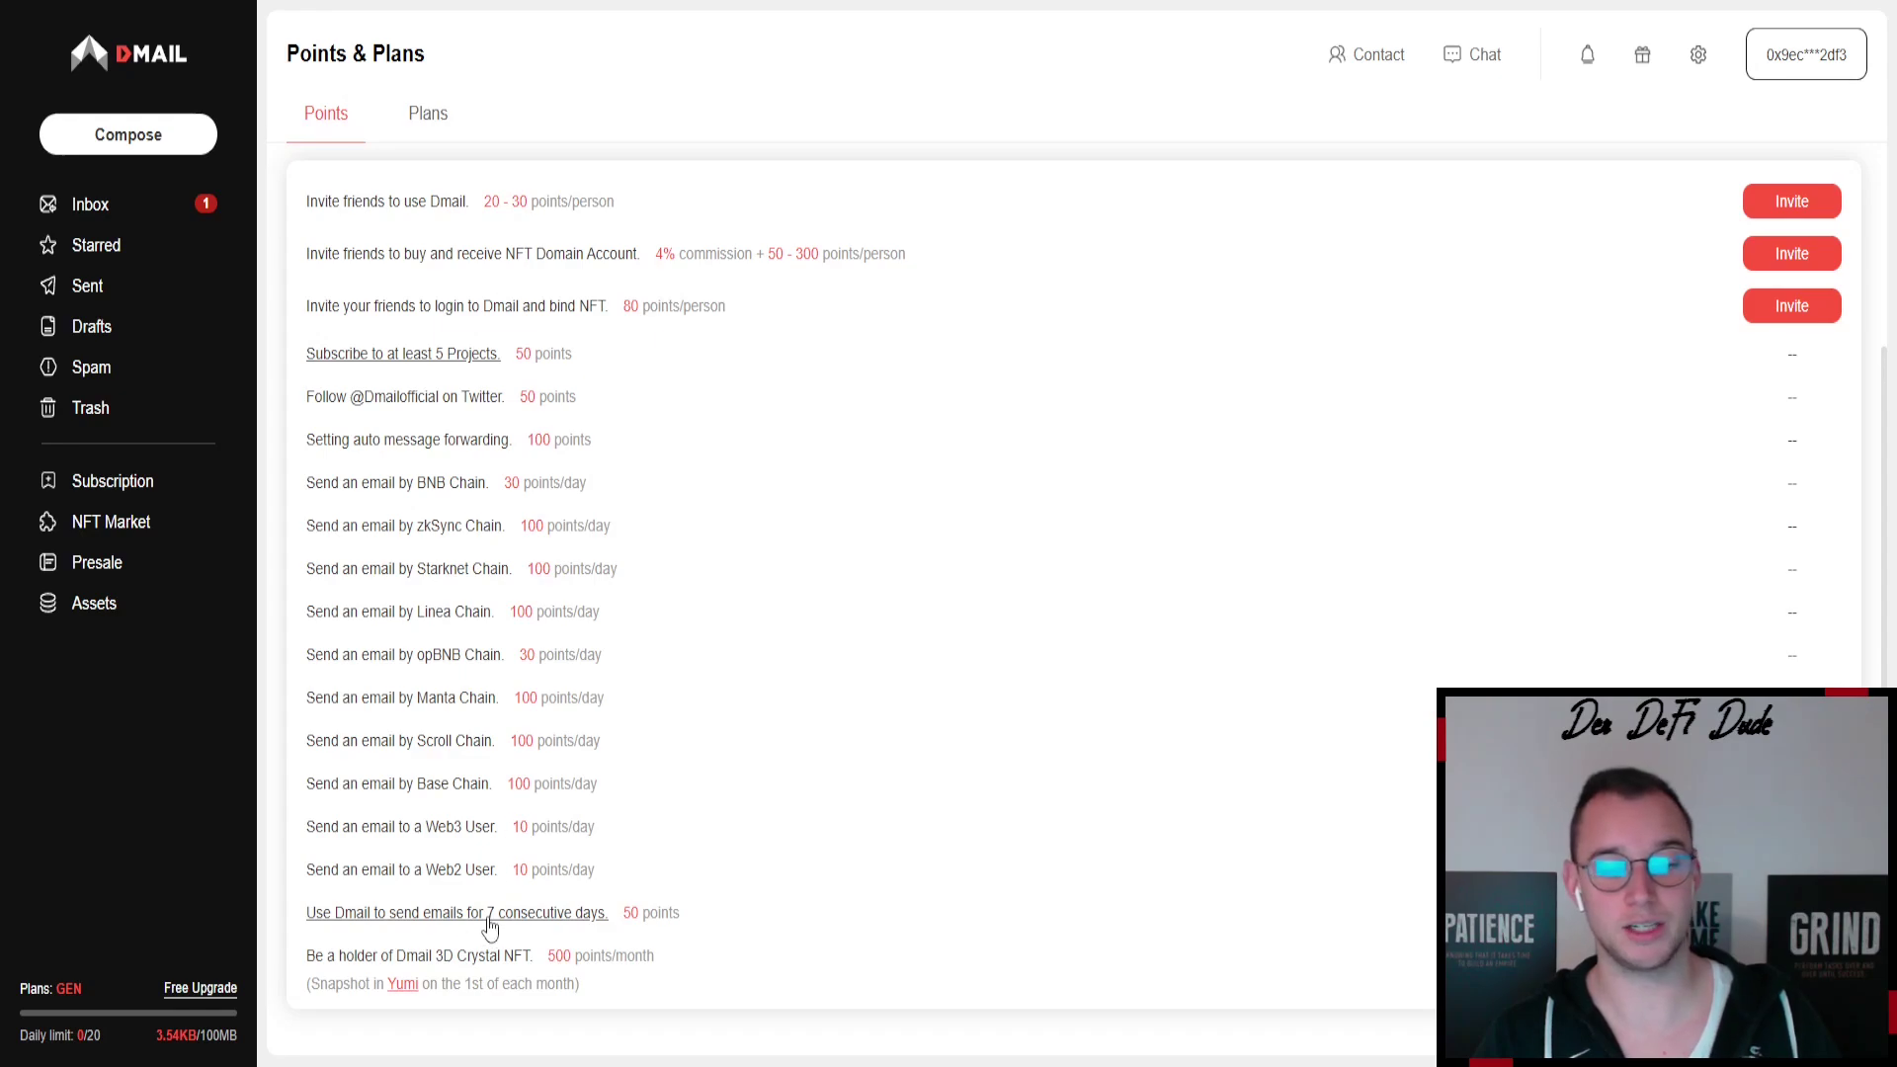
left_click(381, 359)
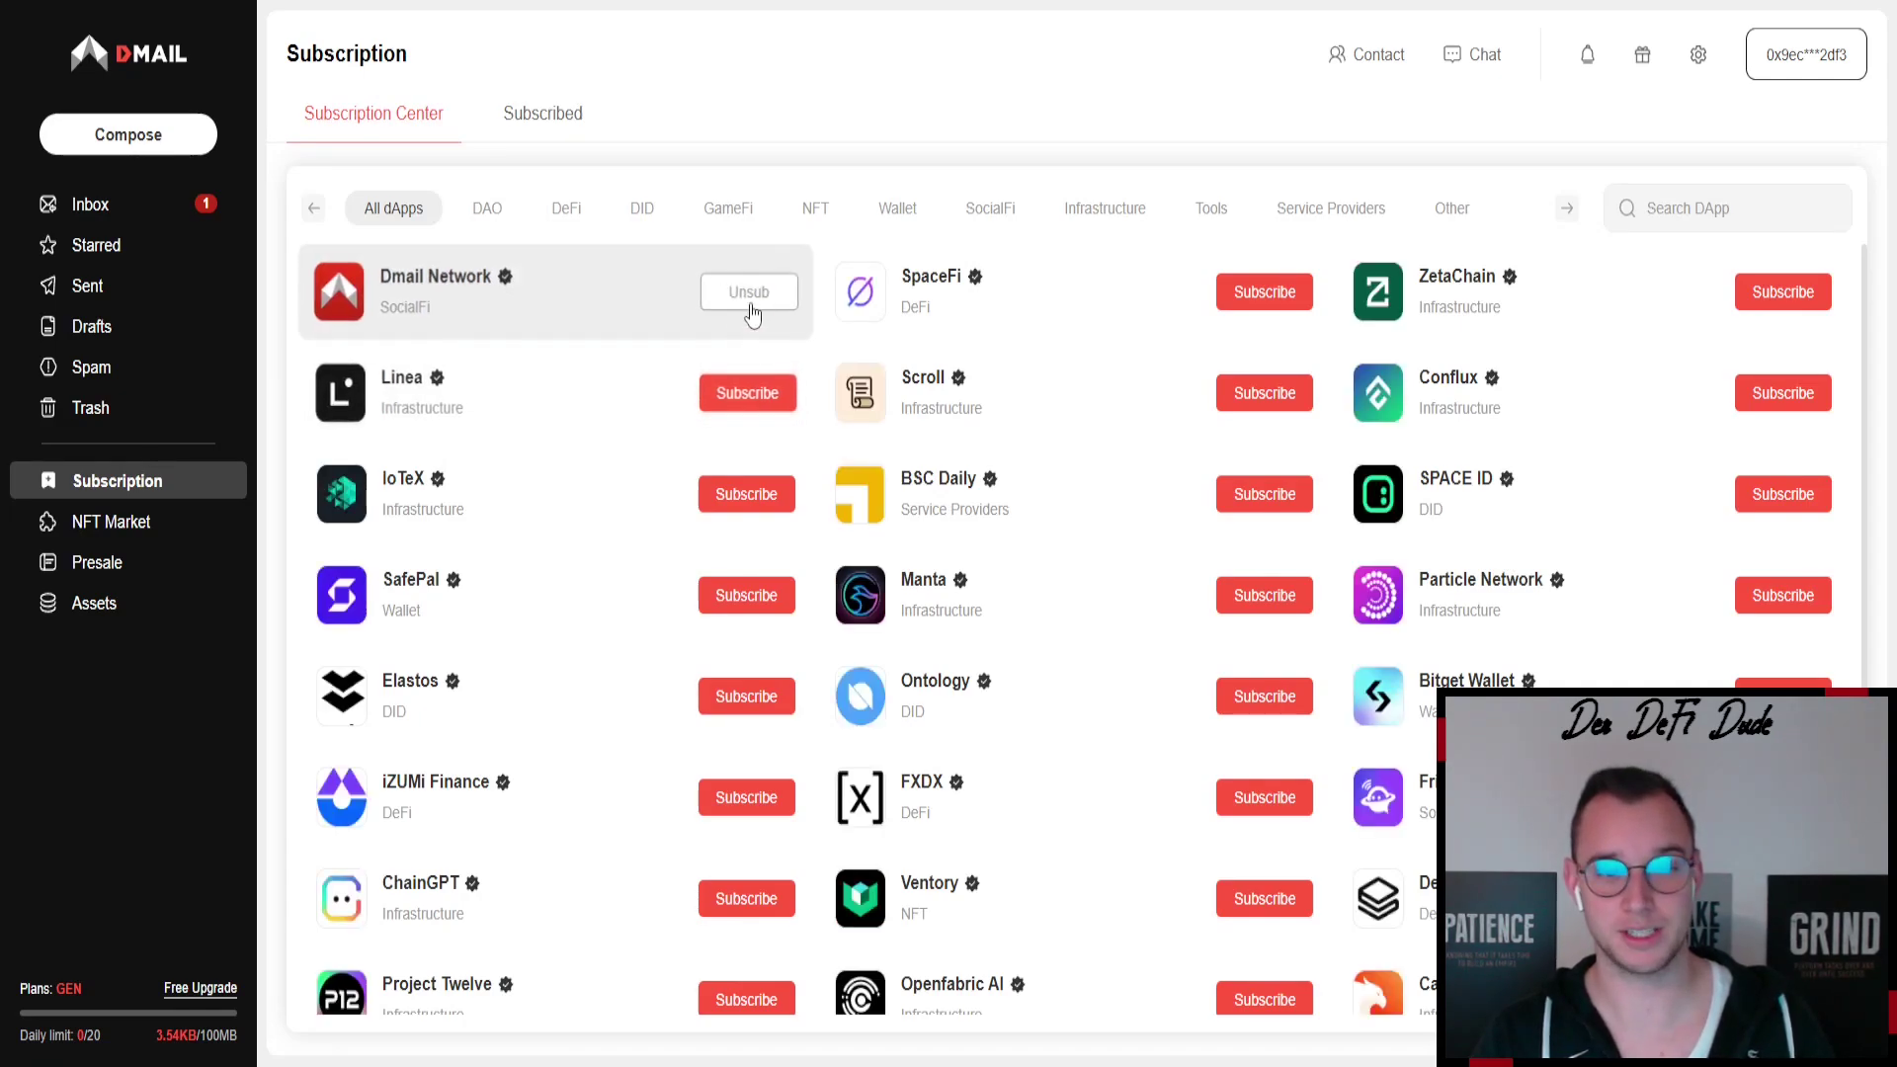
- Subscribe to Linea, IoTeX, SafePal and Elastos in the Subscription Center
left_click(766, 395)
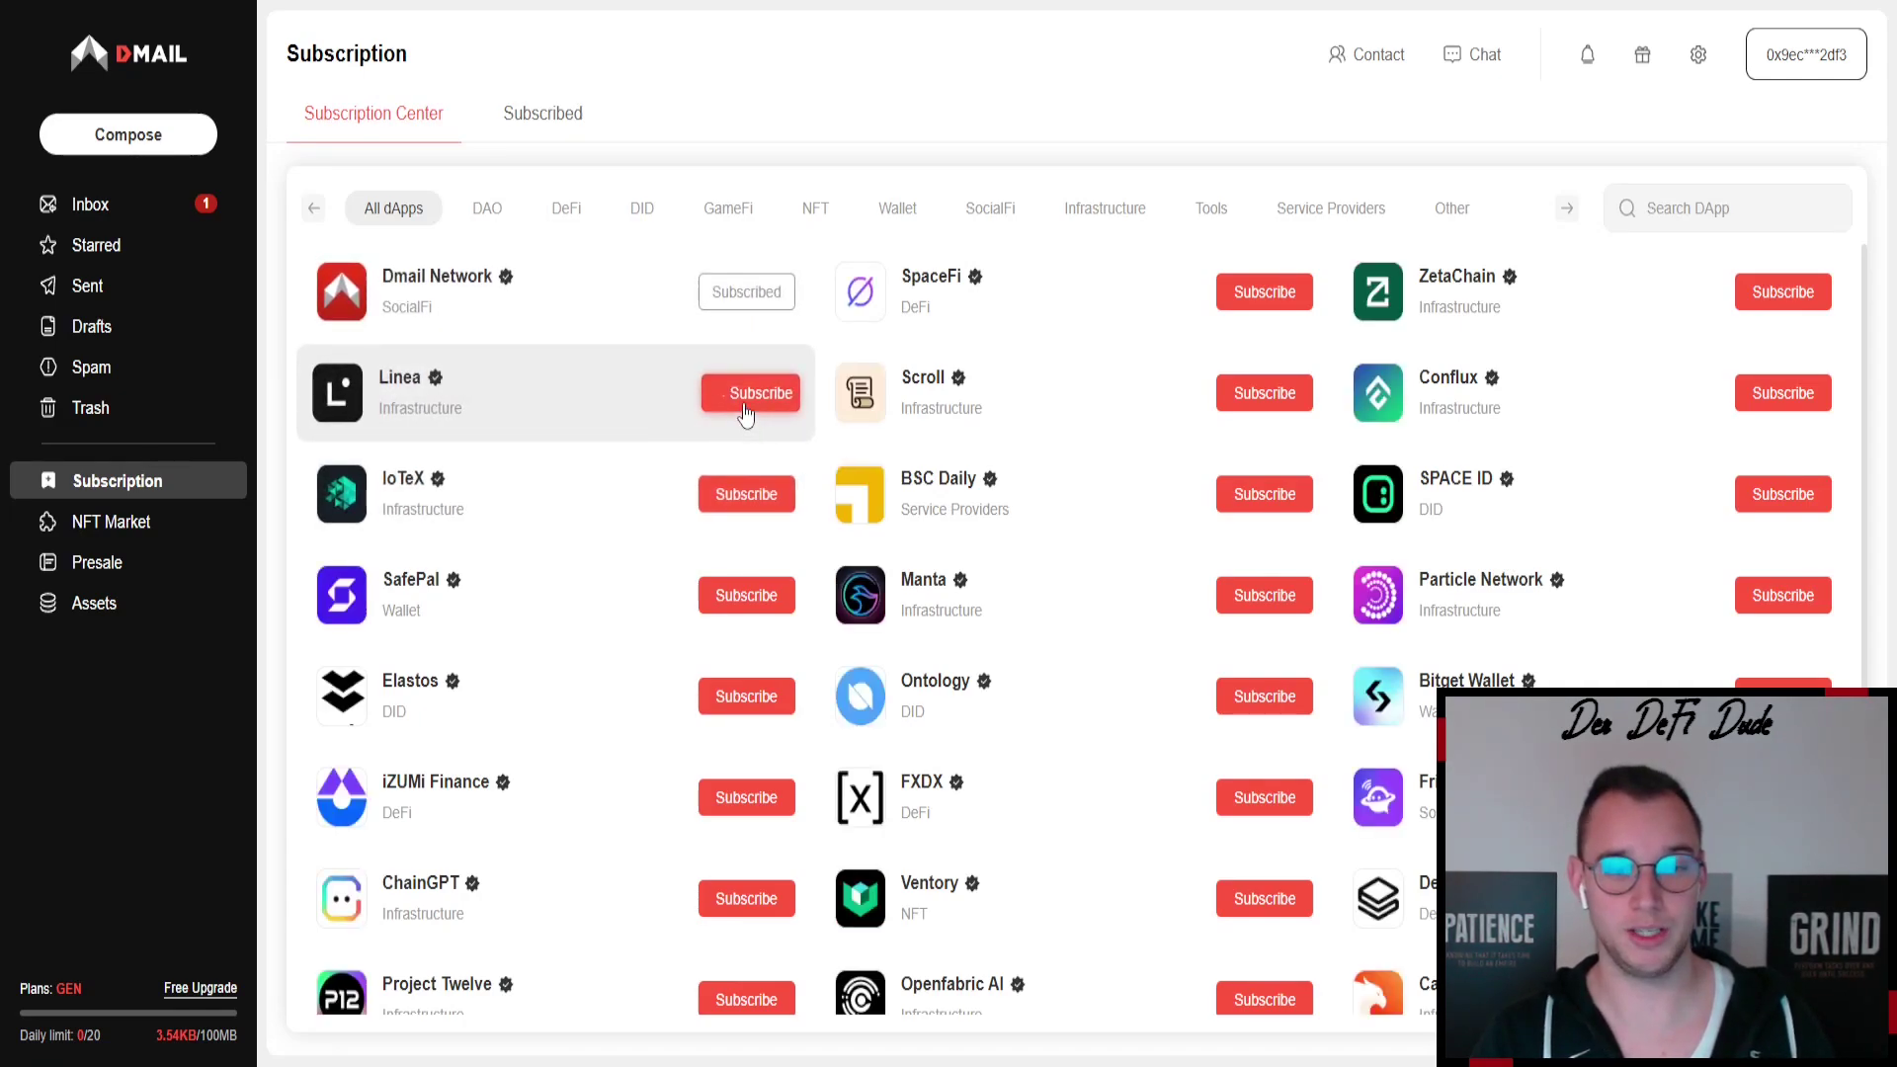
left_click(751, 494)
left_click(751, 595)
left_click(745, 697)
left_click(746, 393)
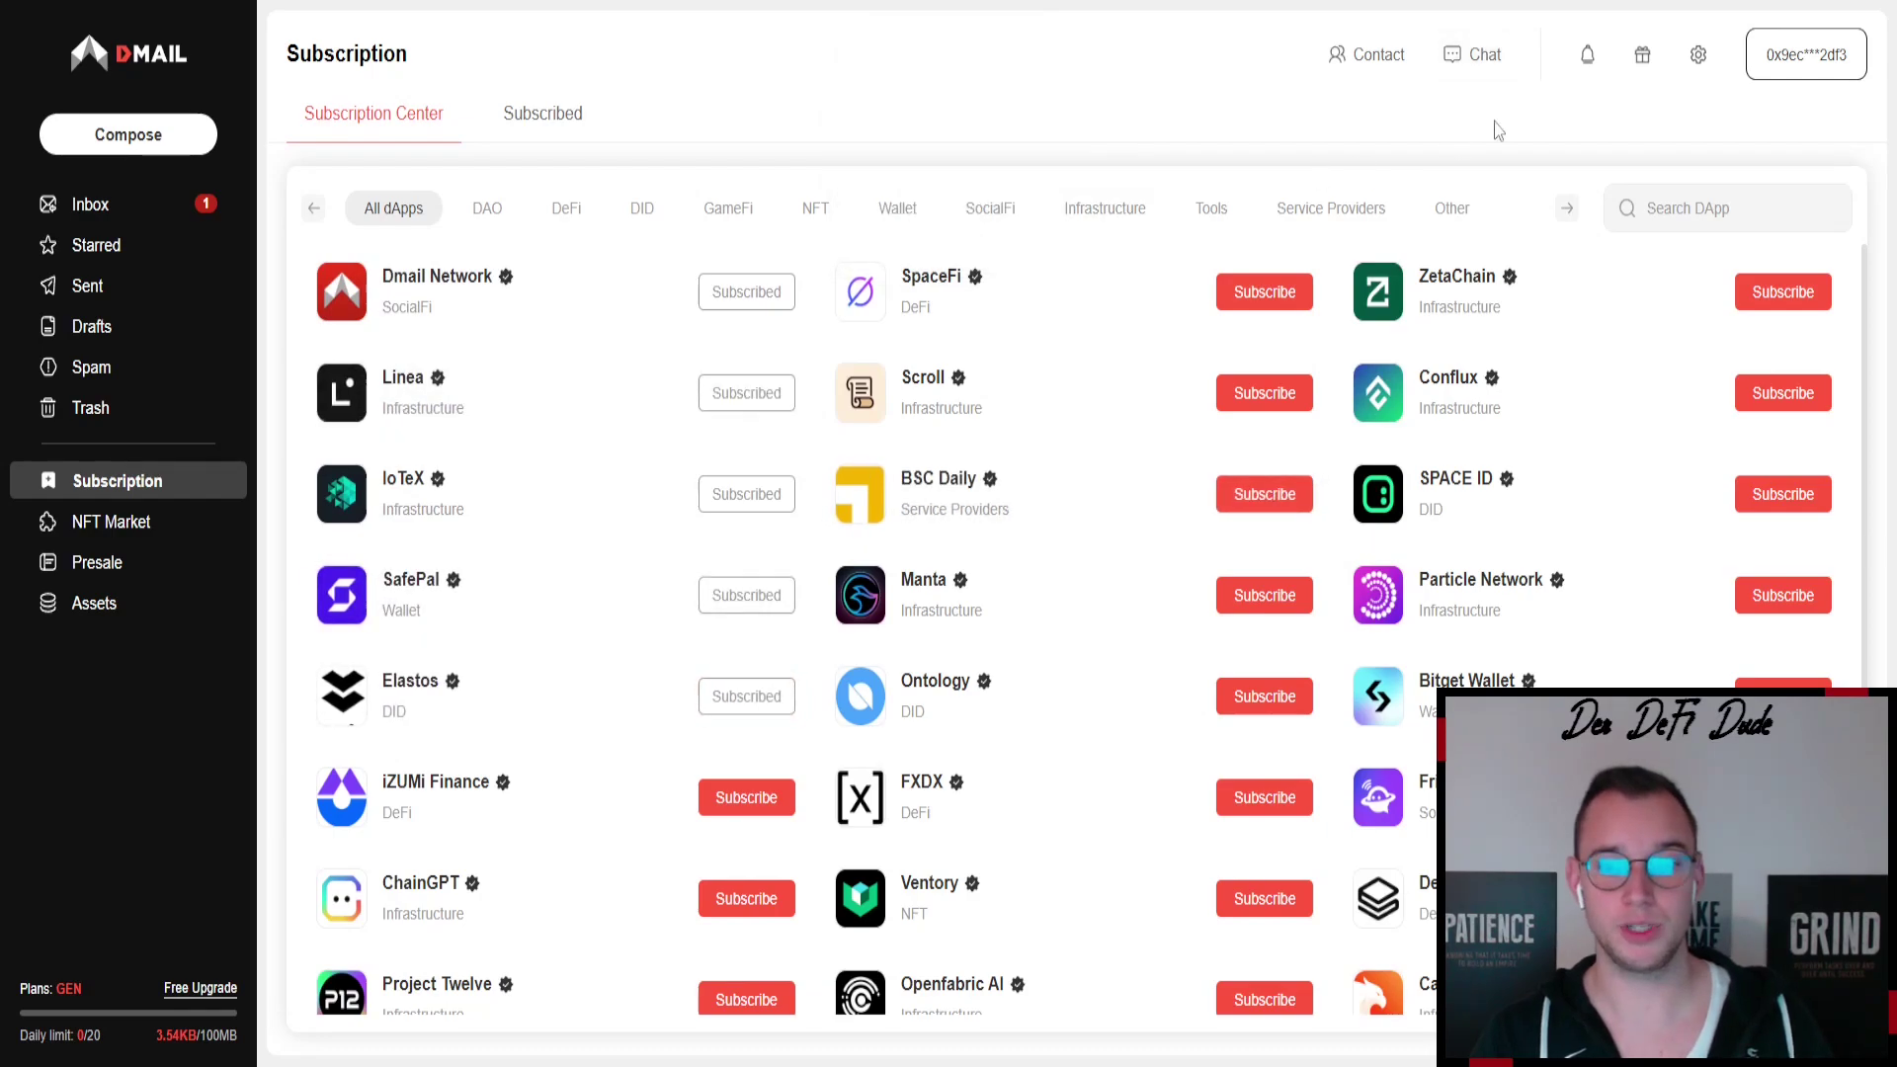
- Check the 25-point total and the completed five-project task on Points & Plans
left_click(1642, 60)
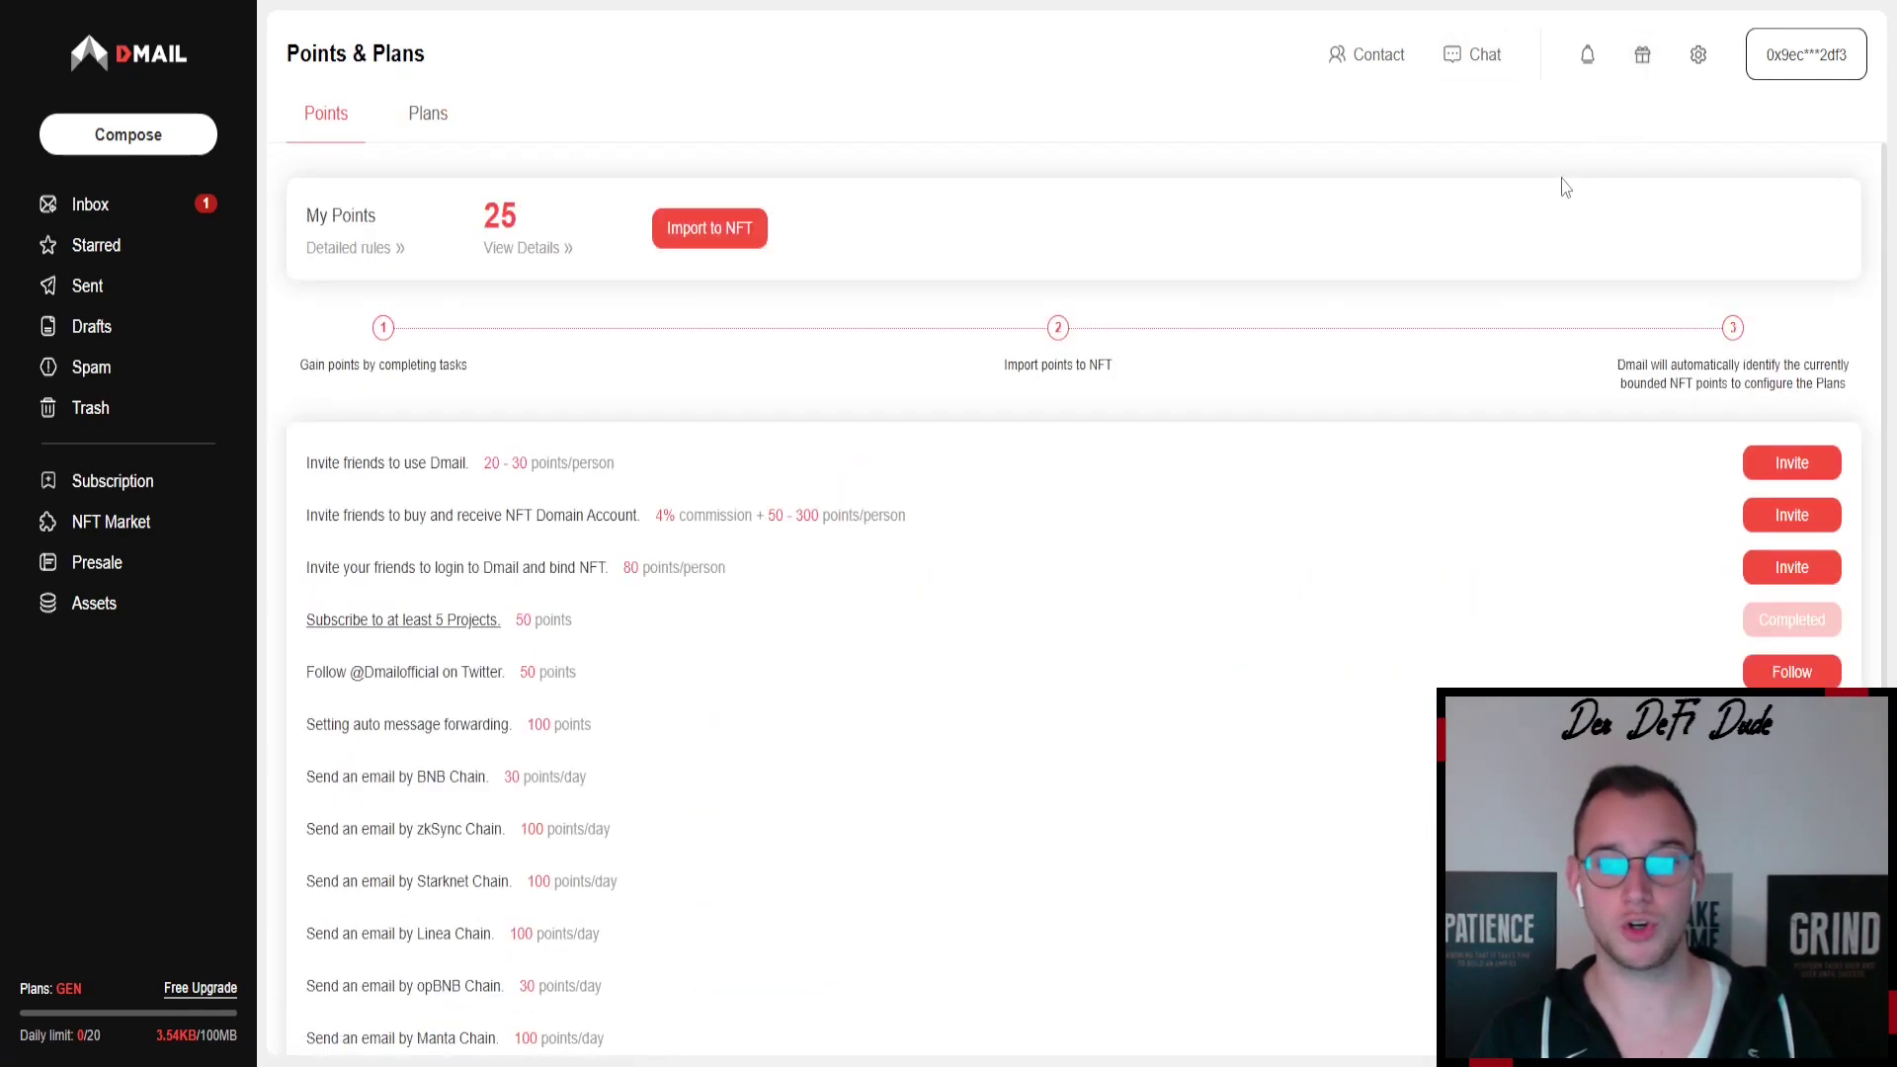
double_click(500, 215)
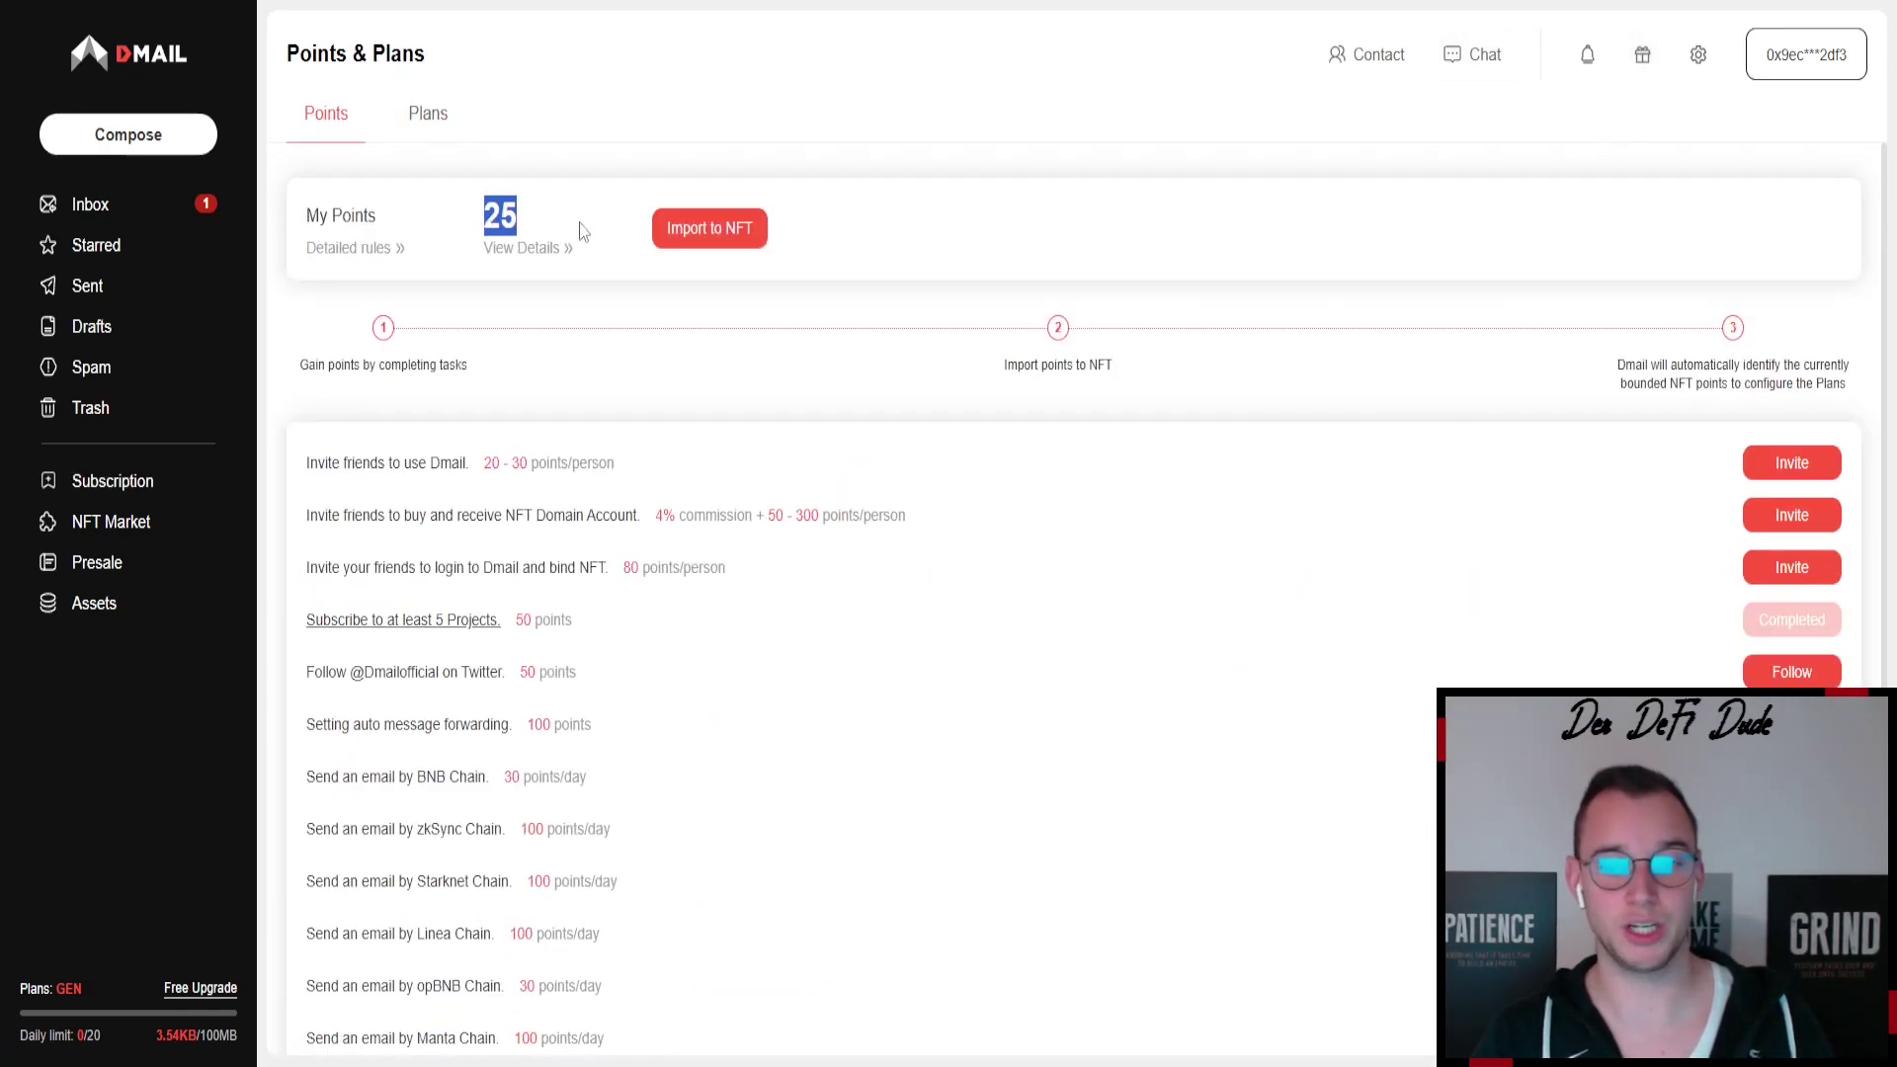
scroll(830, 502, "down", 1)
scroll(830, 502, "down", 2)
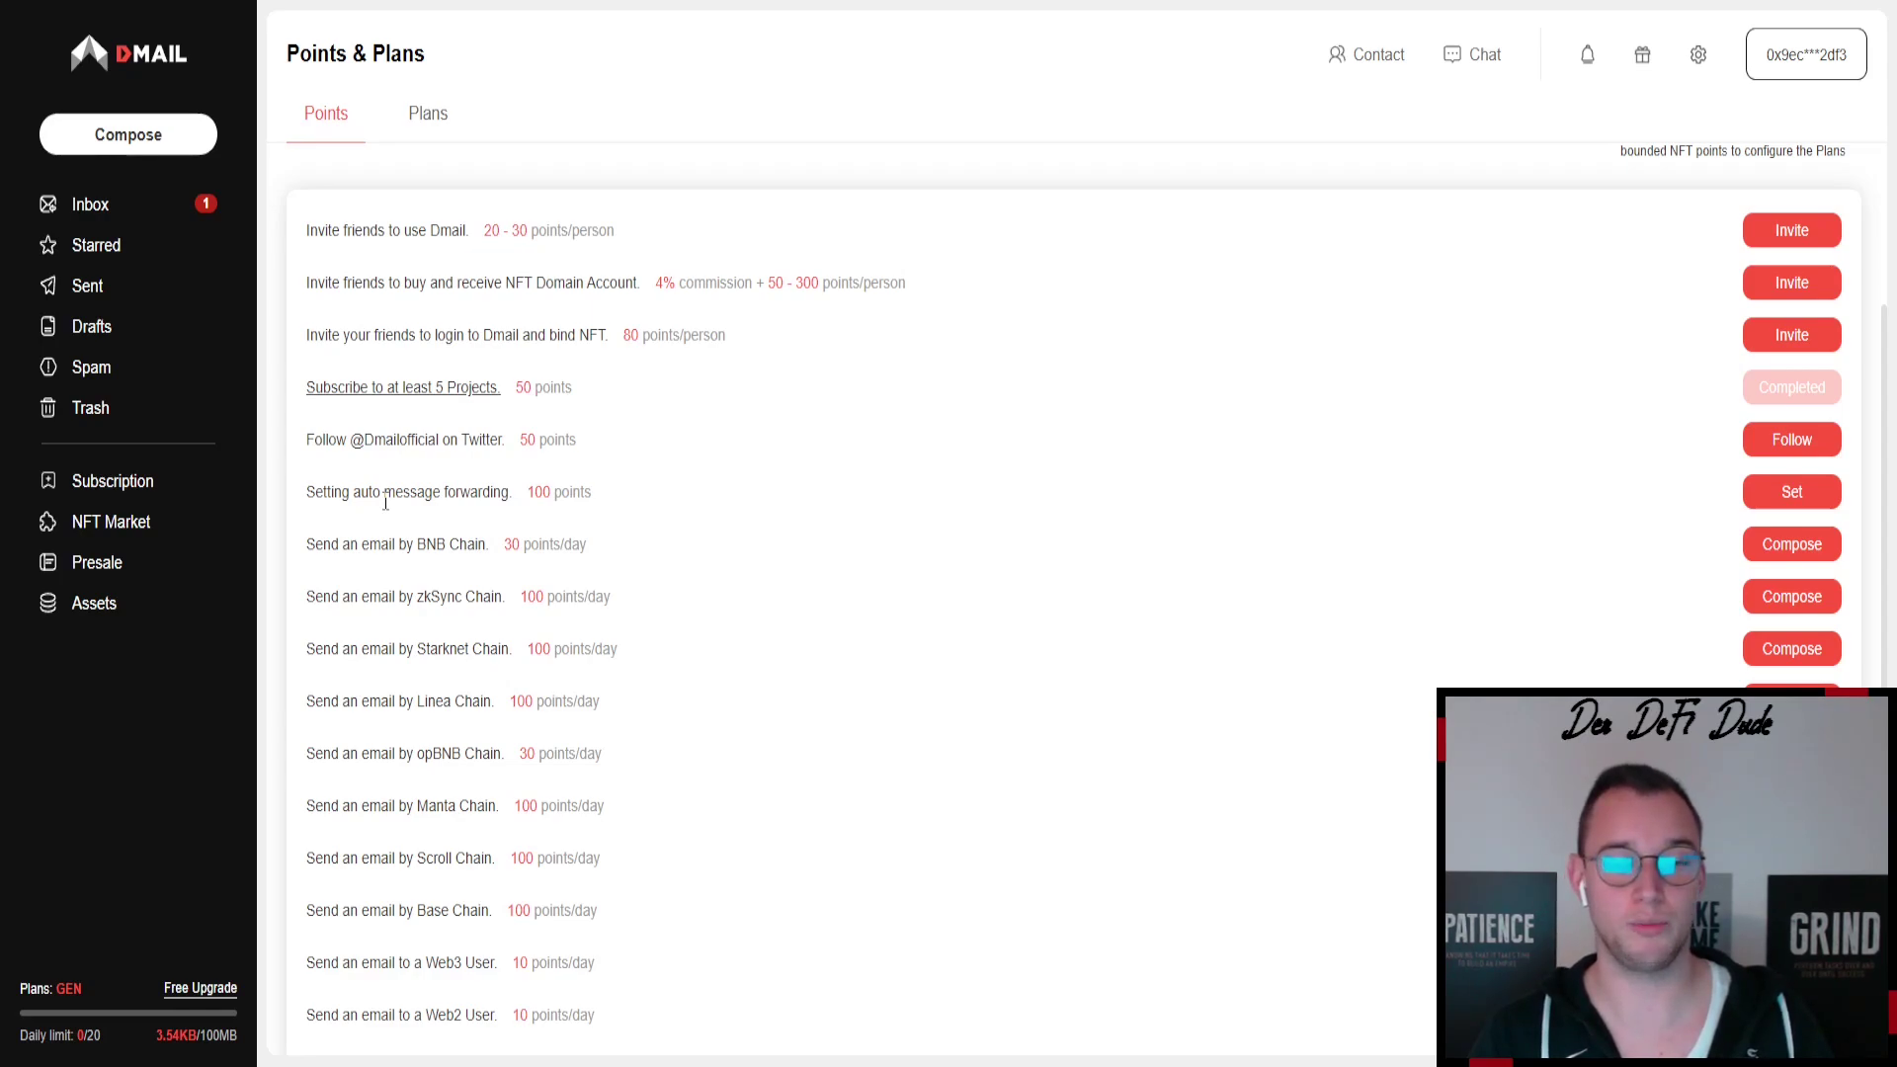
scroll(826, 373, "down", 2)
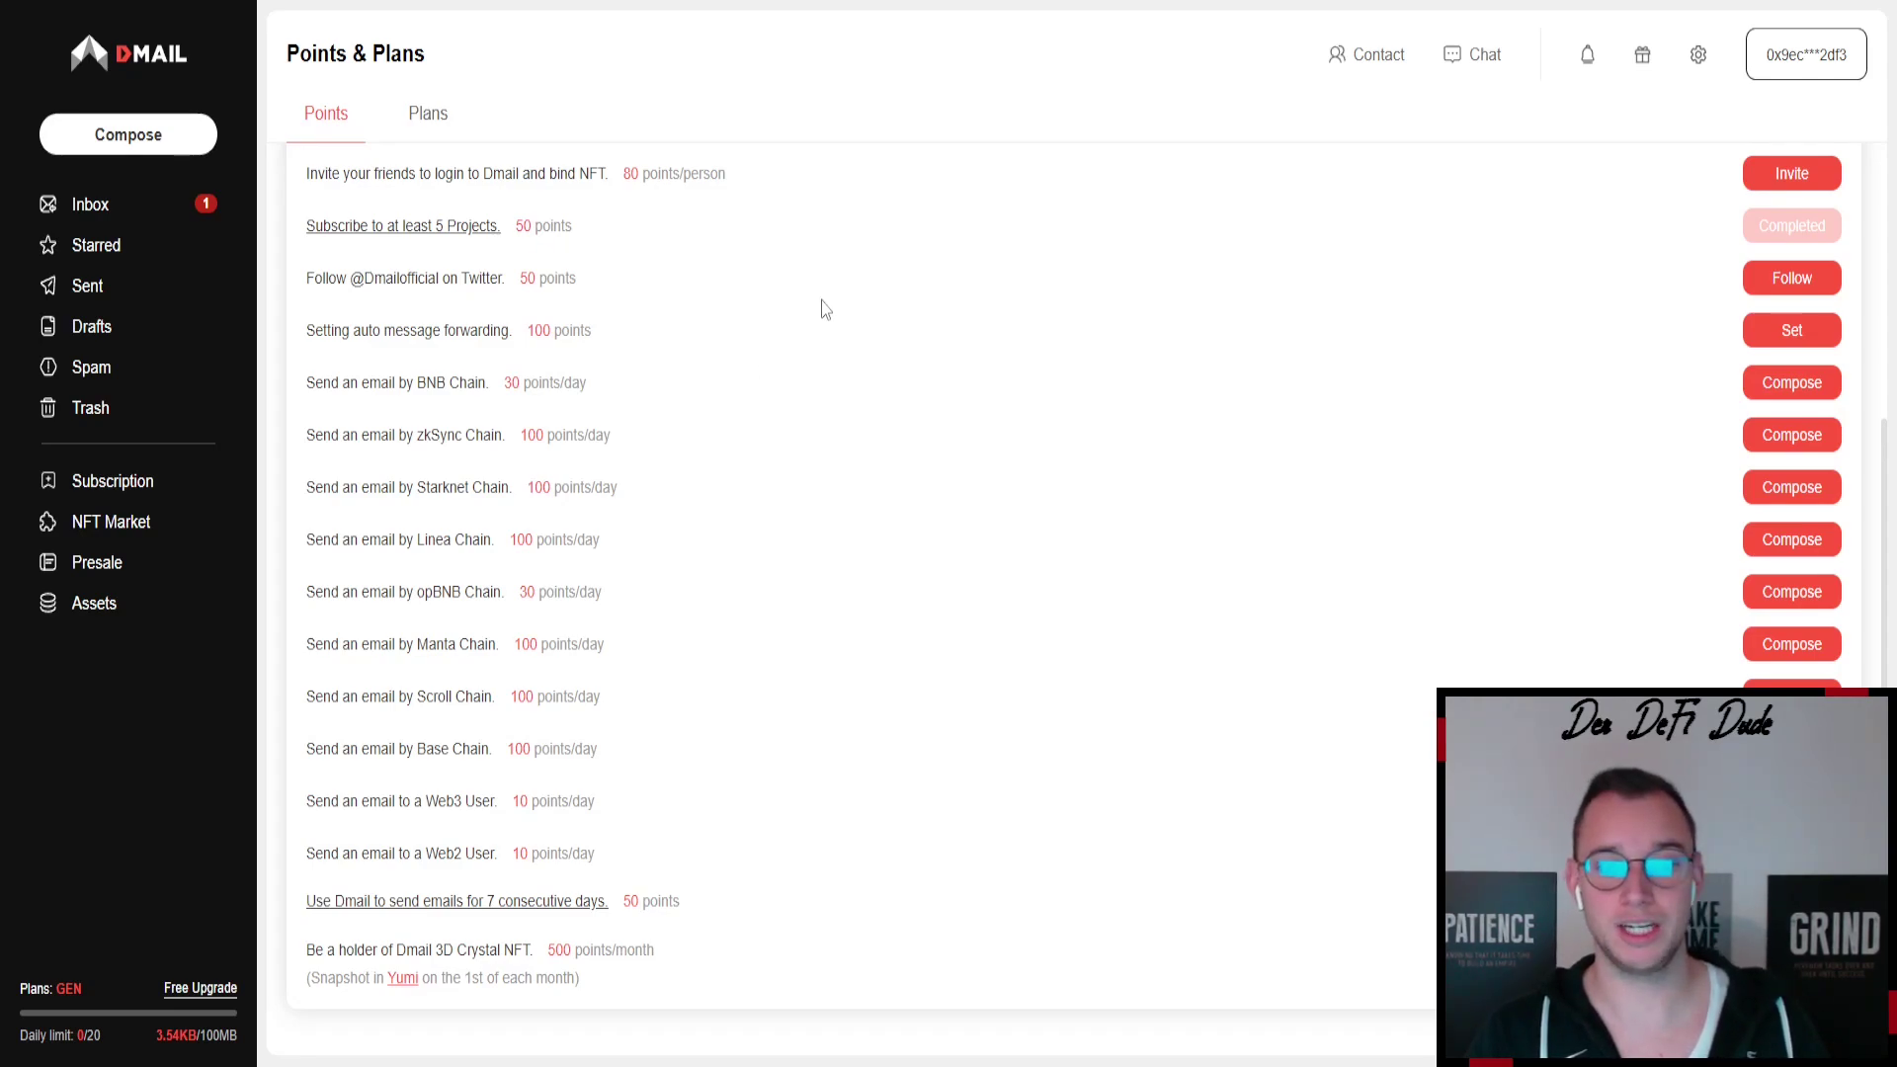
- Start a new email and move through its To, Subject and body fields, leaving them empty
left_click(114, 136)
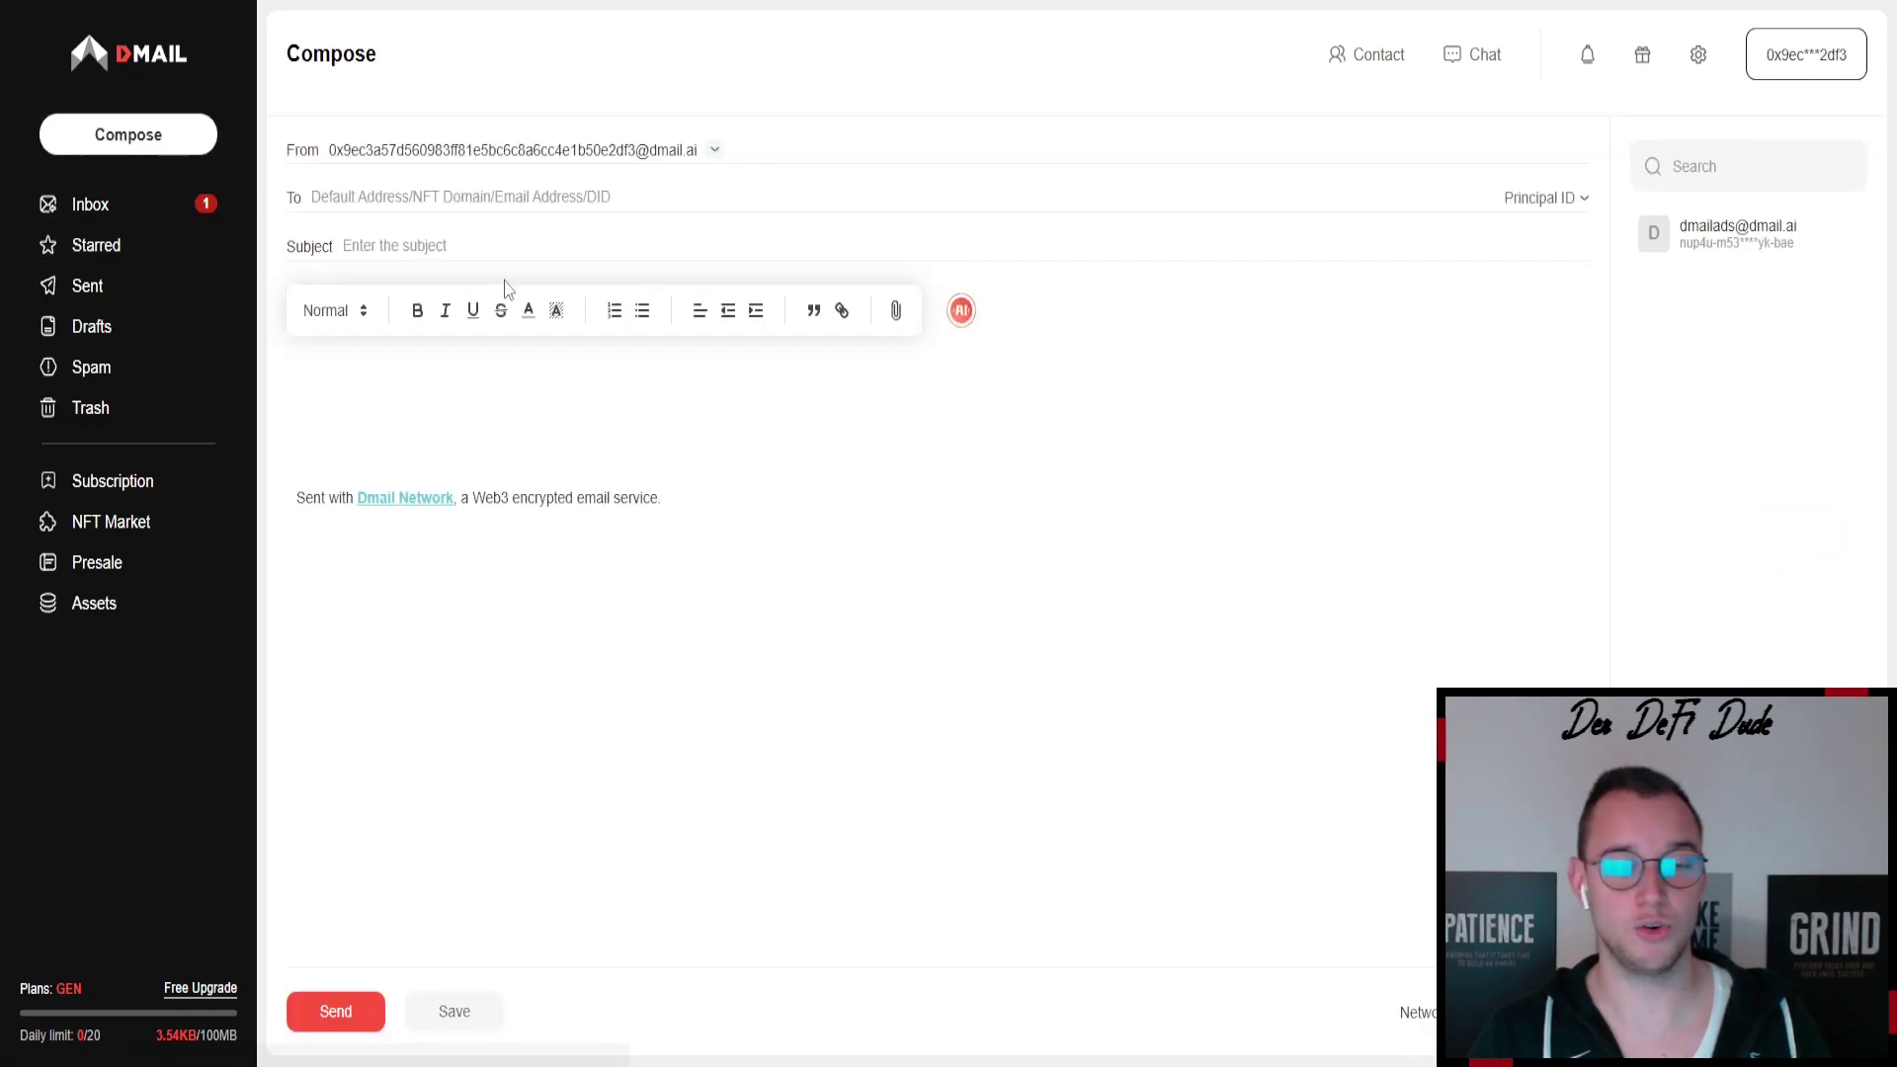
left_click(383, 198)
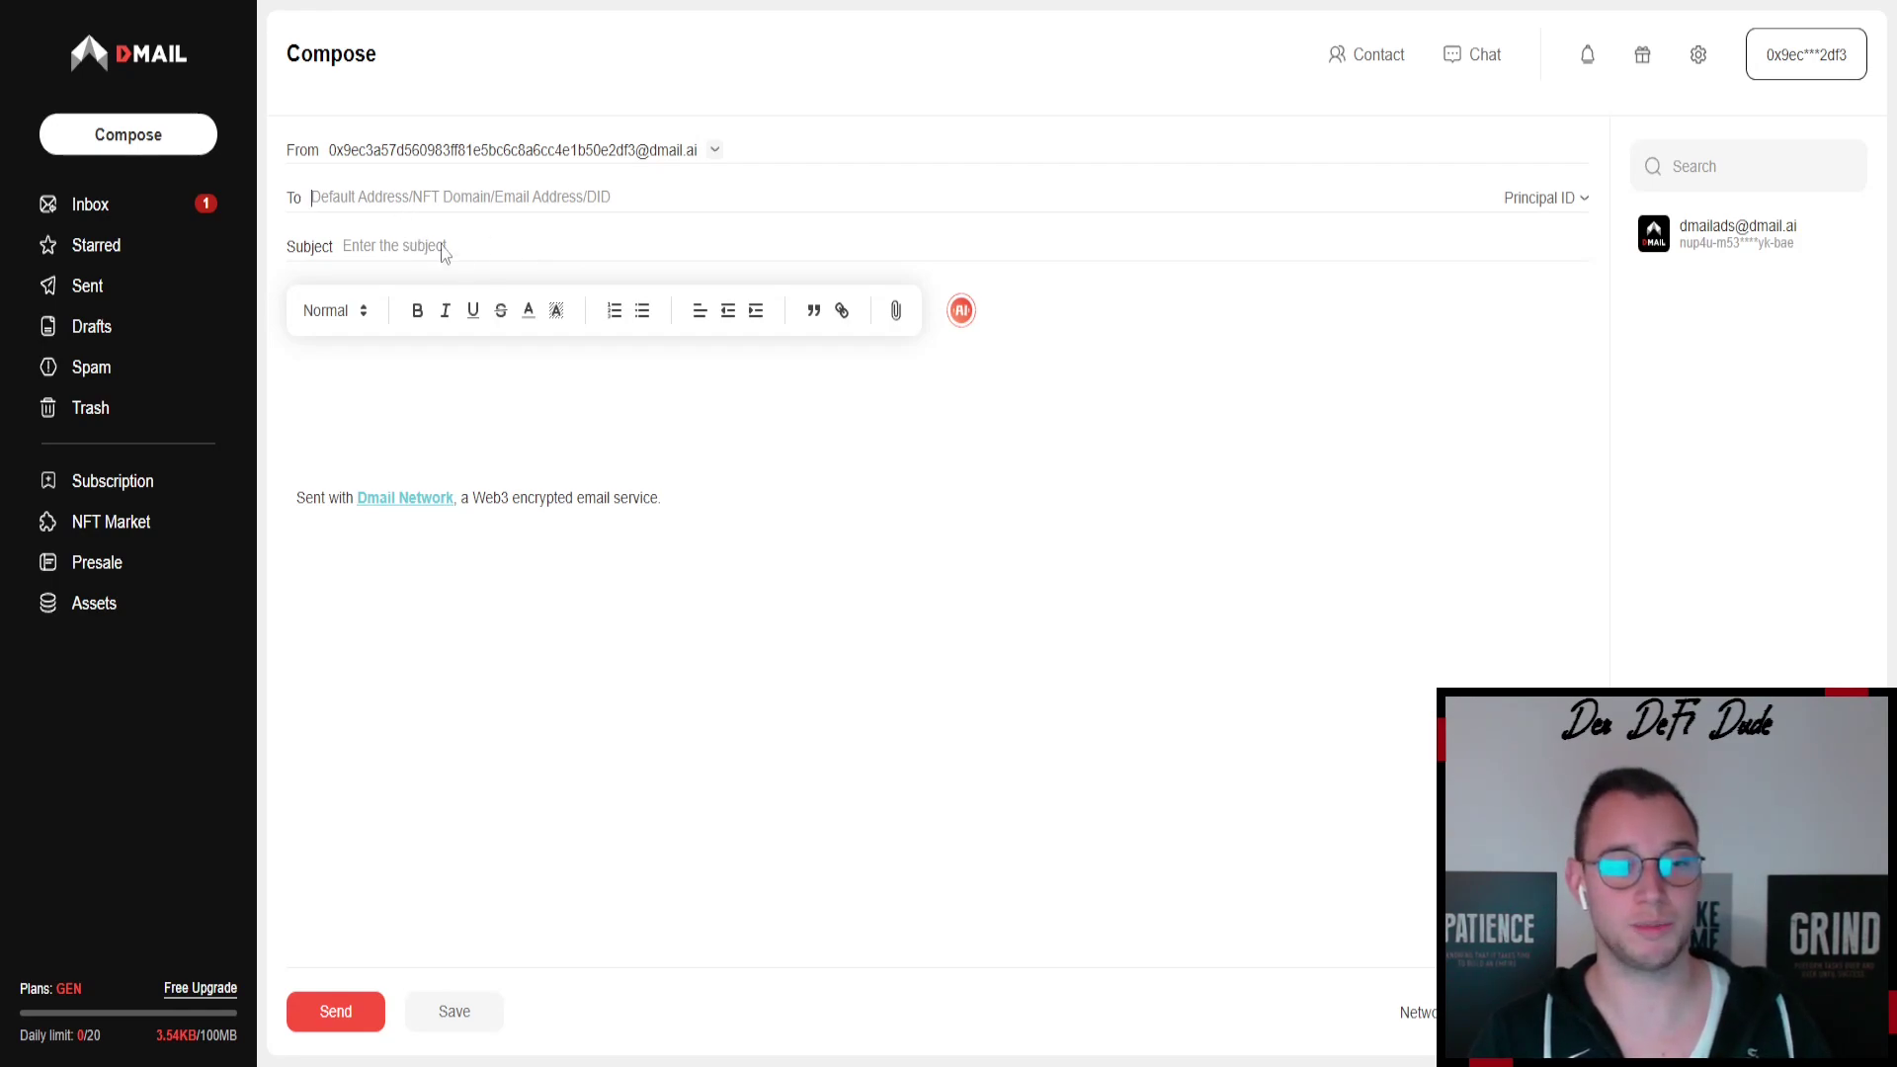
left_click(410, 240)
left_click(390, 365)
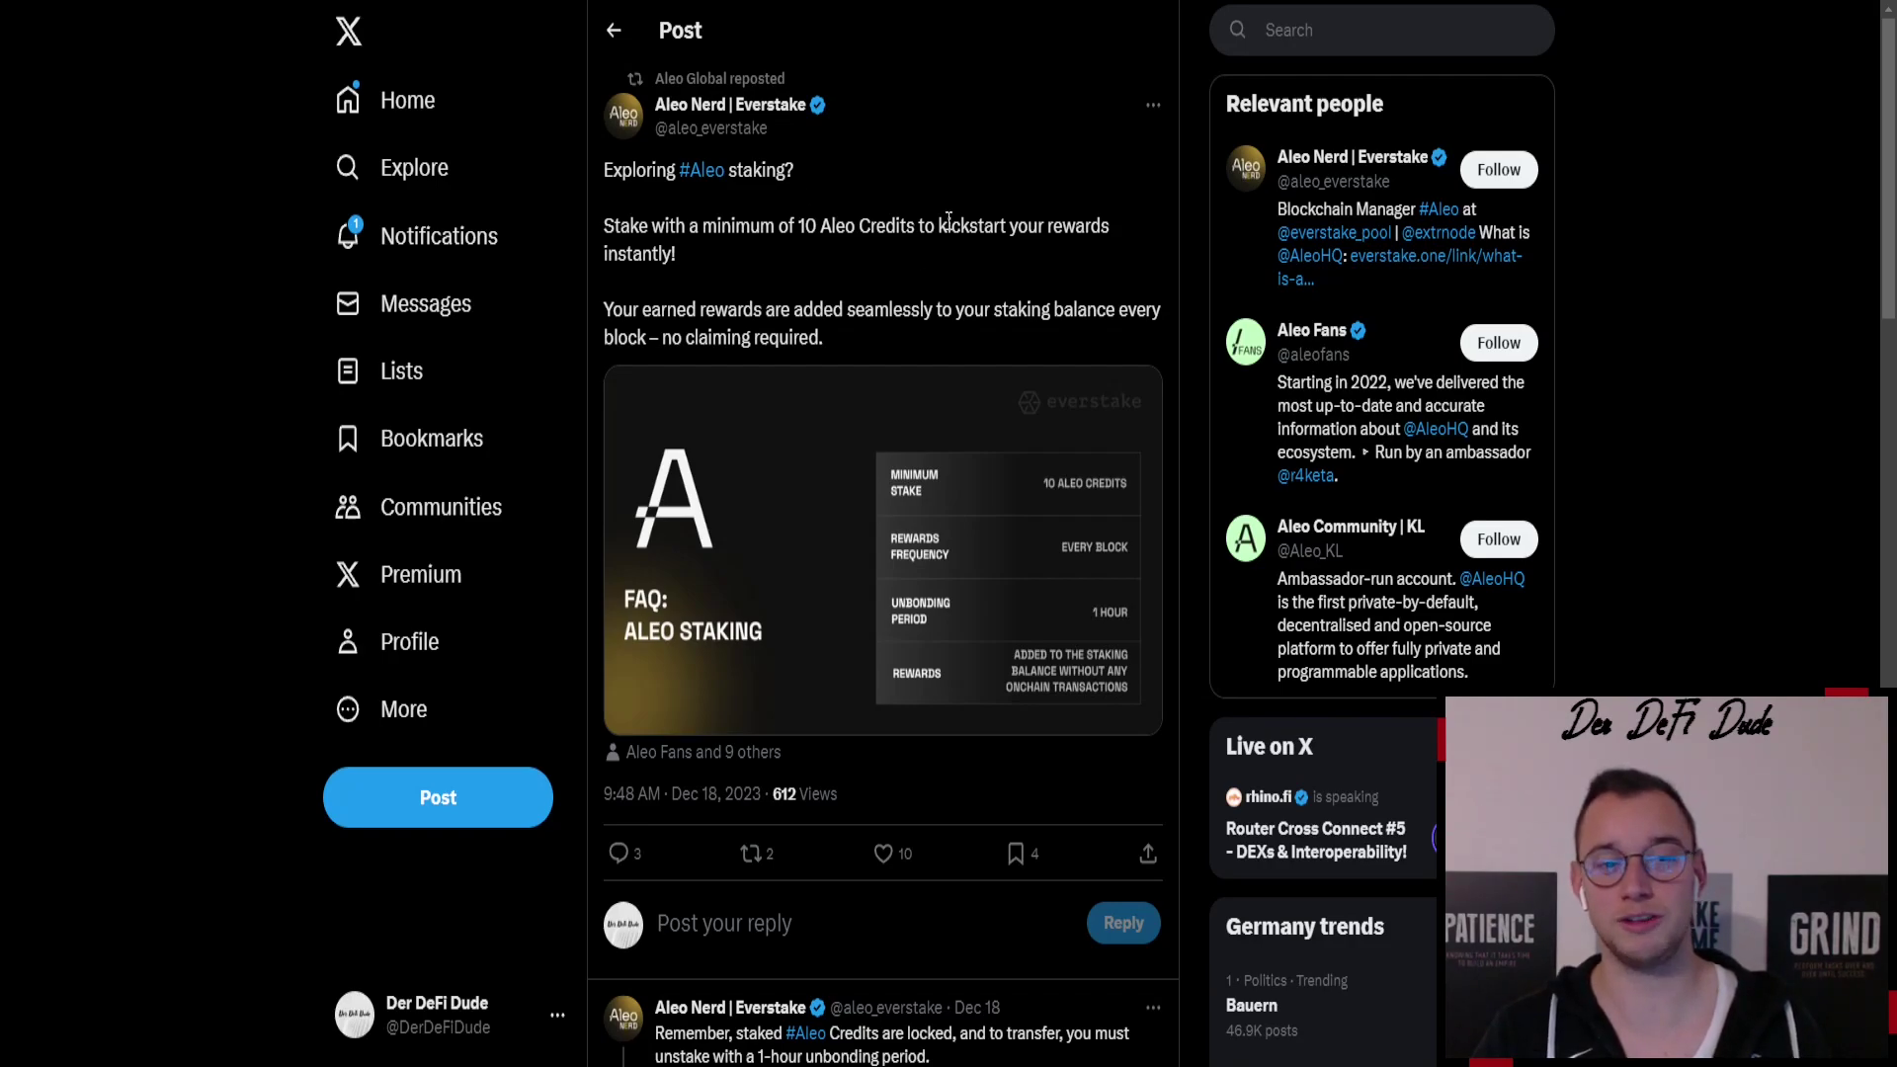
- Scroll through the Aleo staking post and its replies on X
scroll(835, 382, "down", 1)
scroll(835, 382, "down", 4)
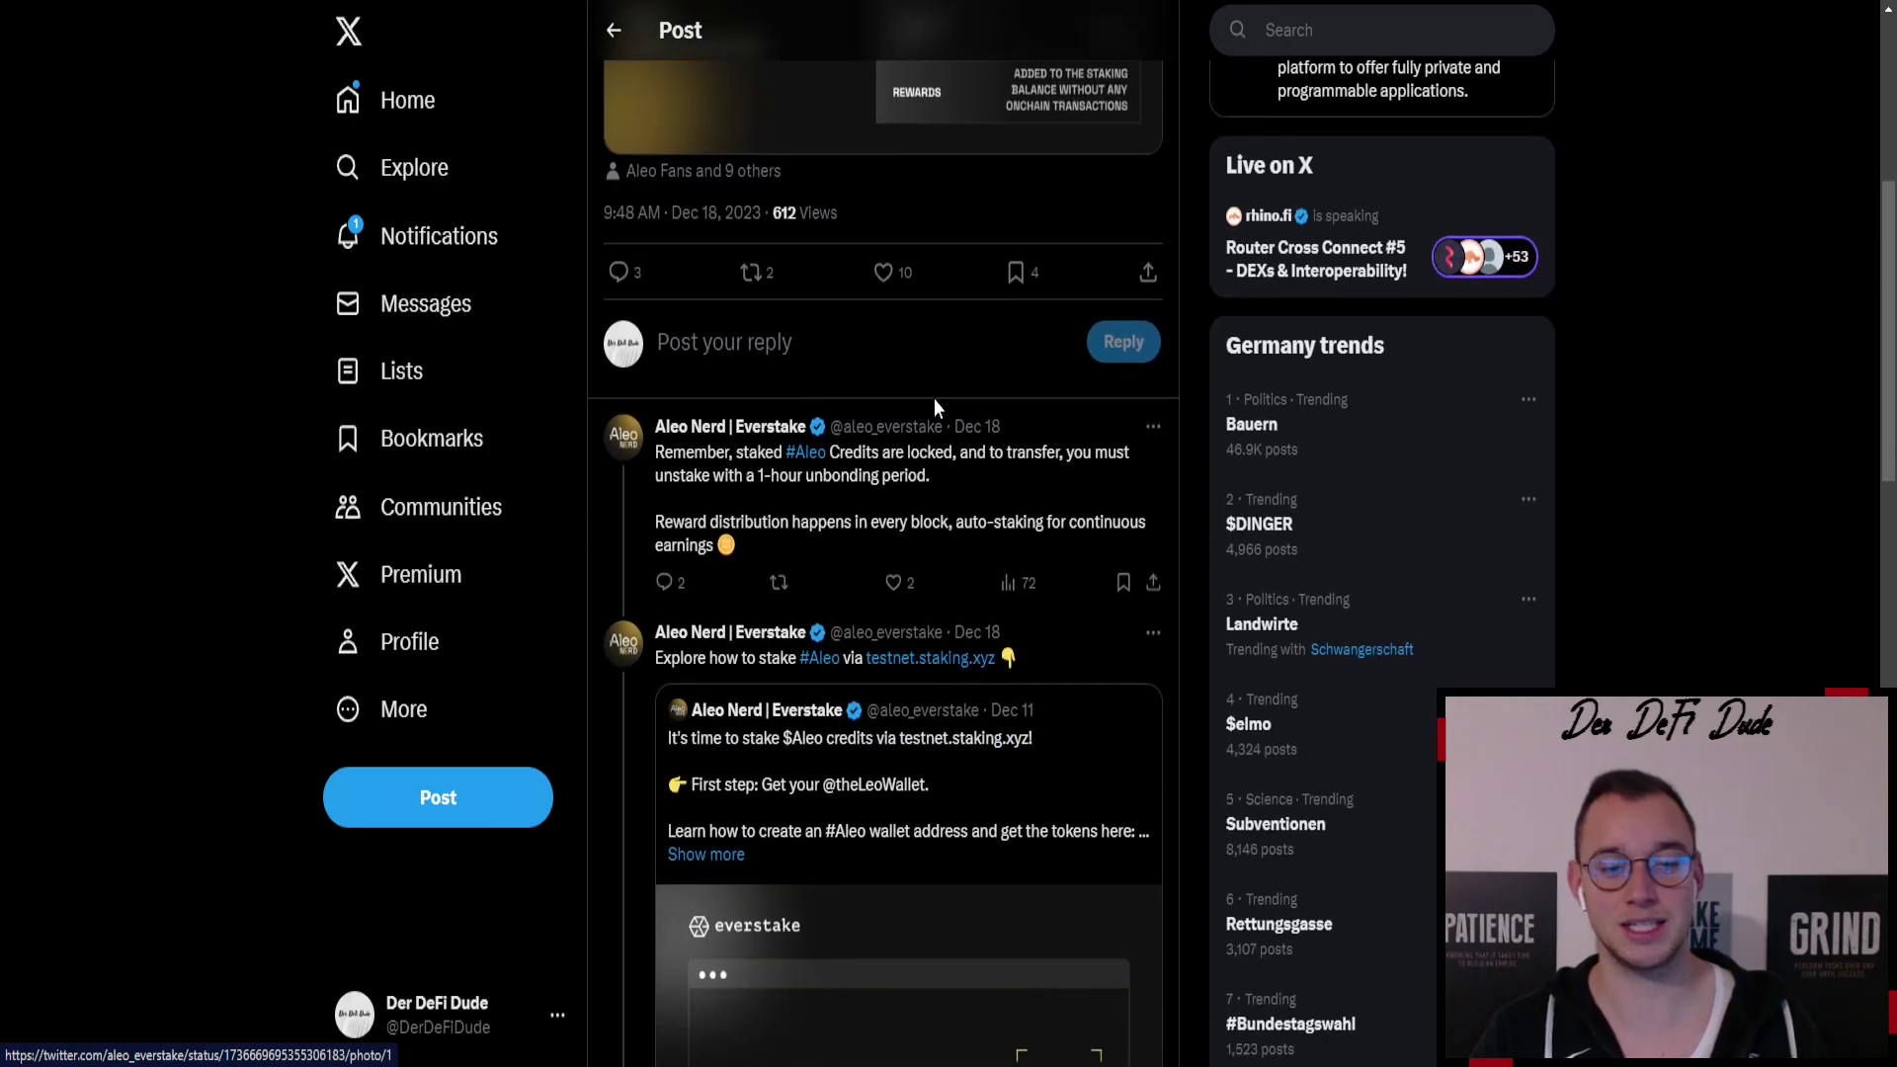
scroll(934, 399, "up", 5)
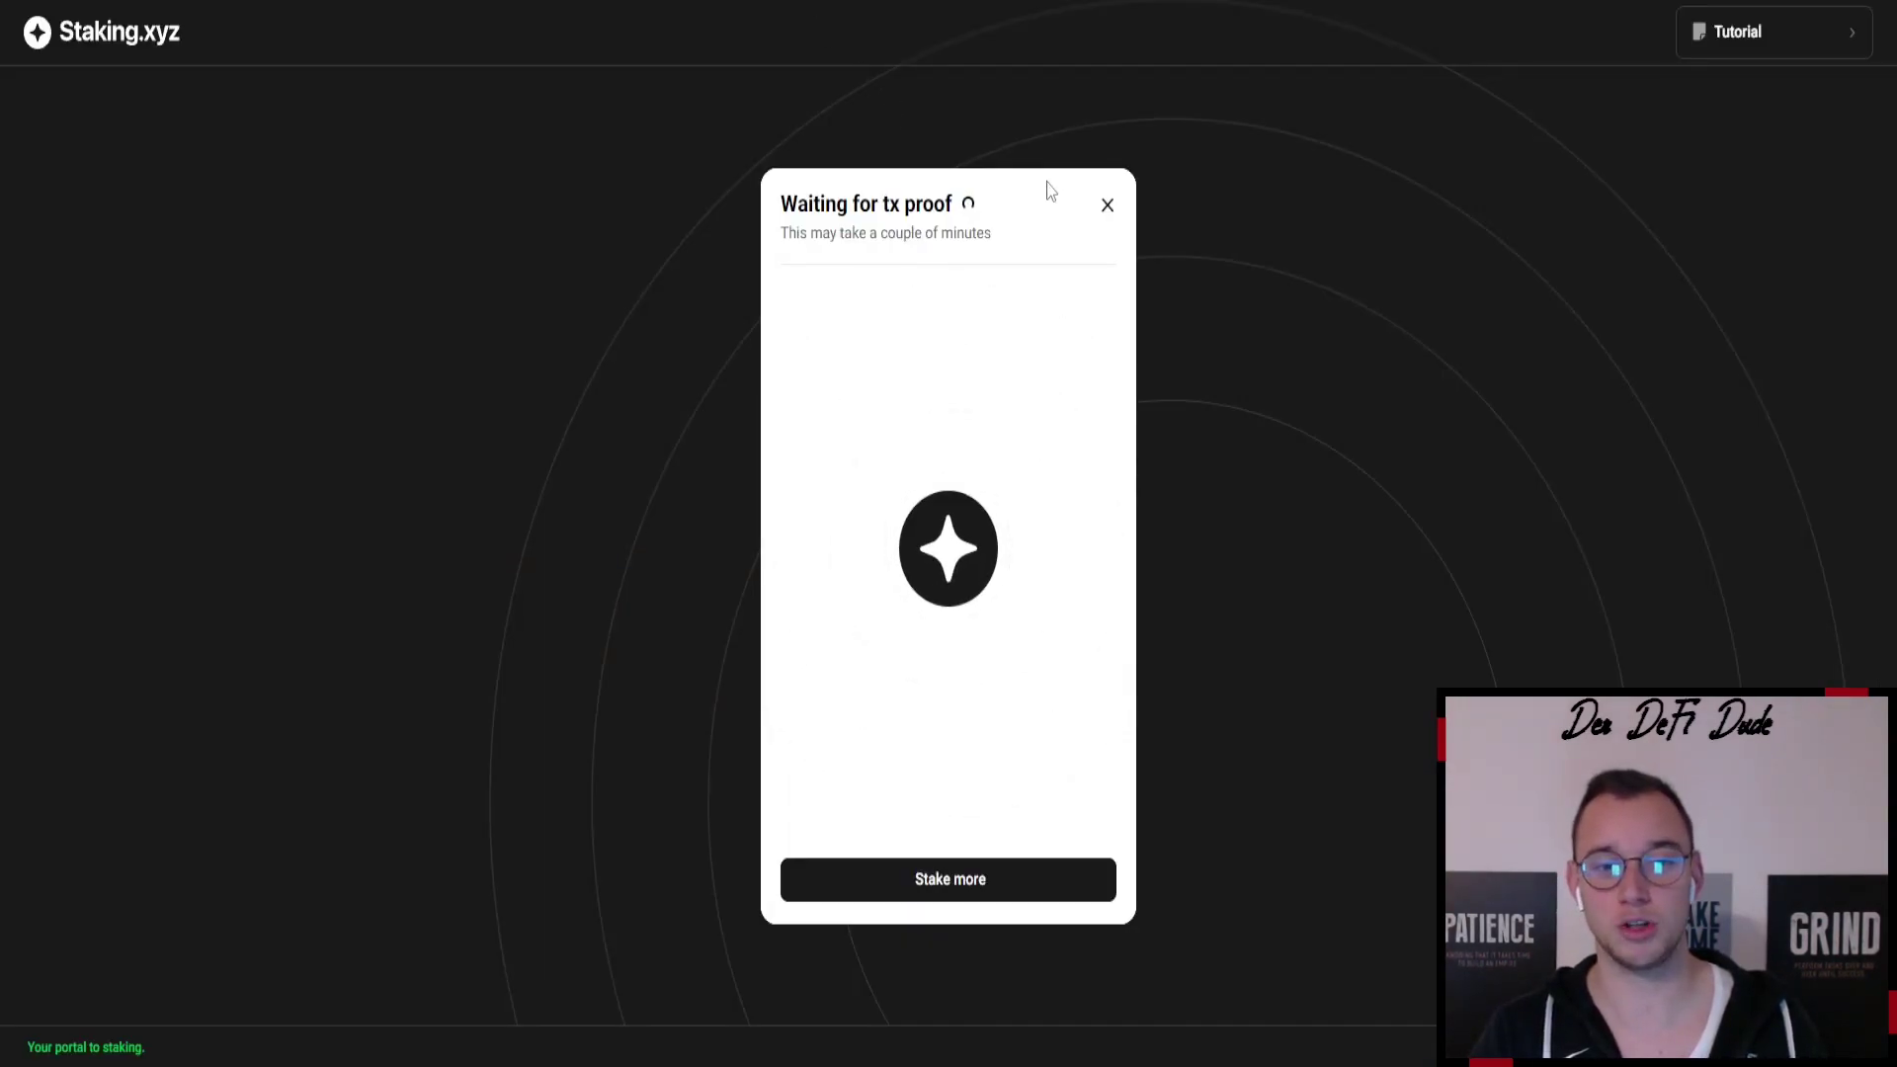
- Dismiss the tx proof notice and pick RFTV (35.58%) as the Aleo validator
left_click(1106, 207)
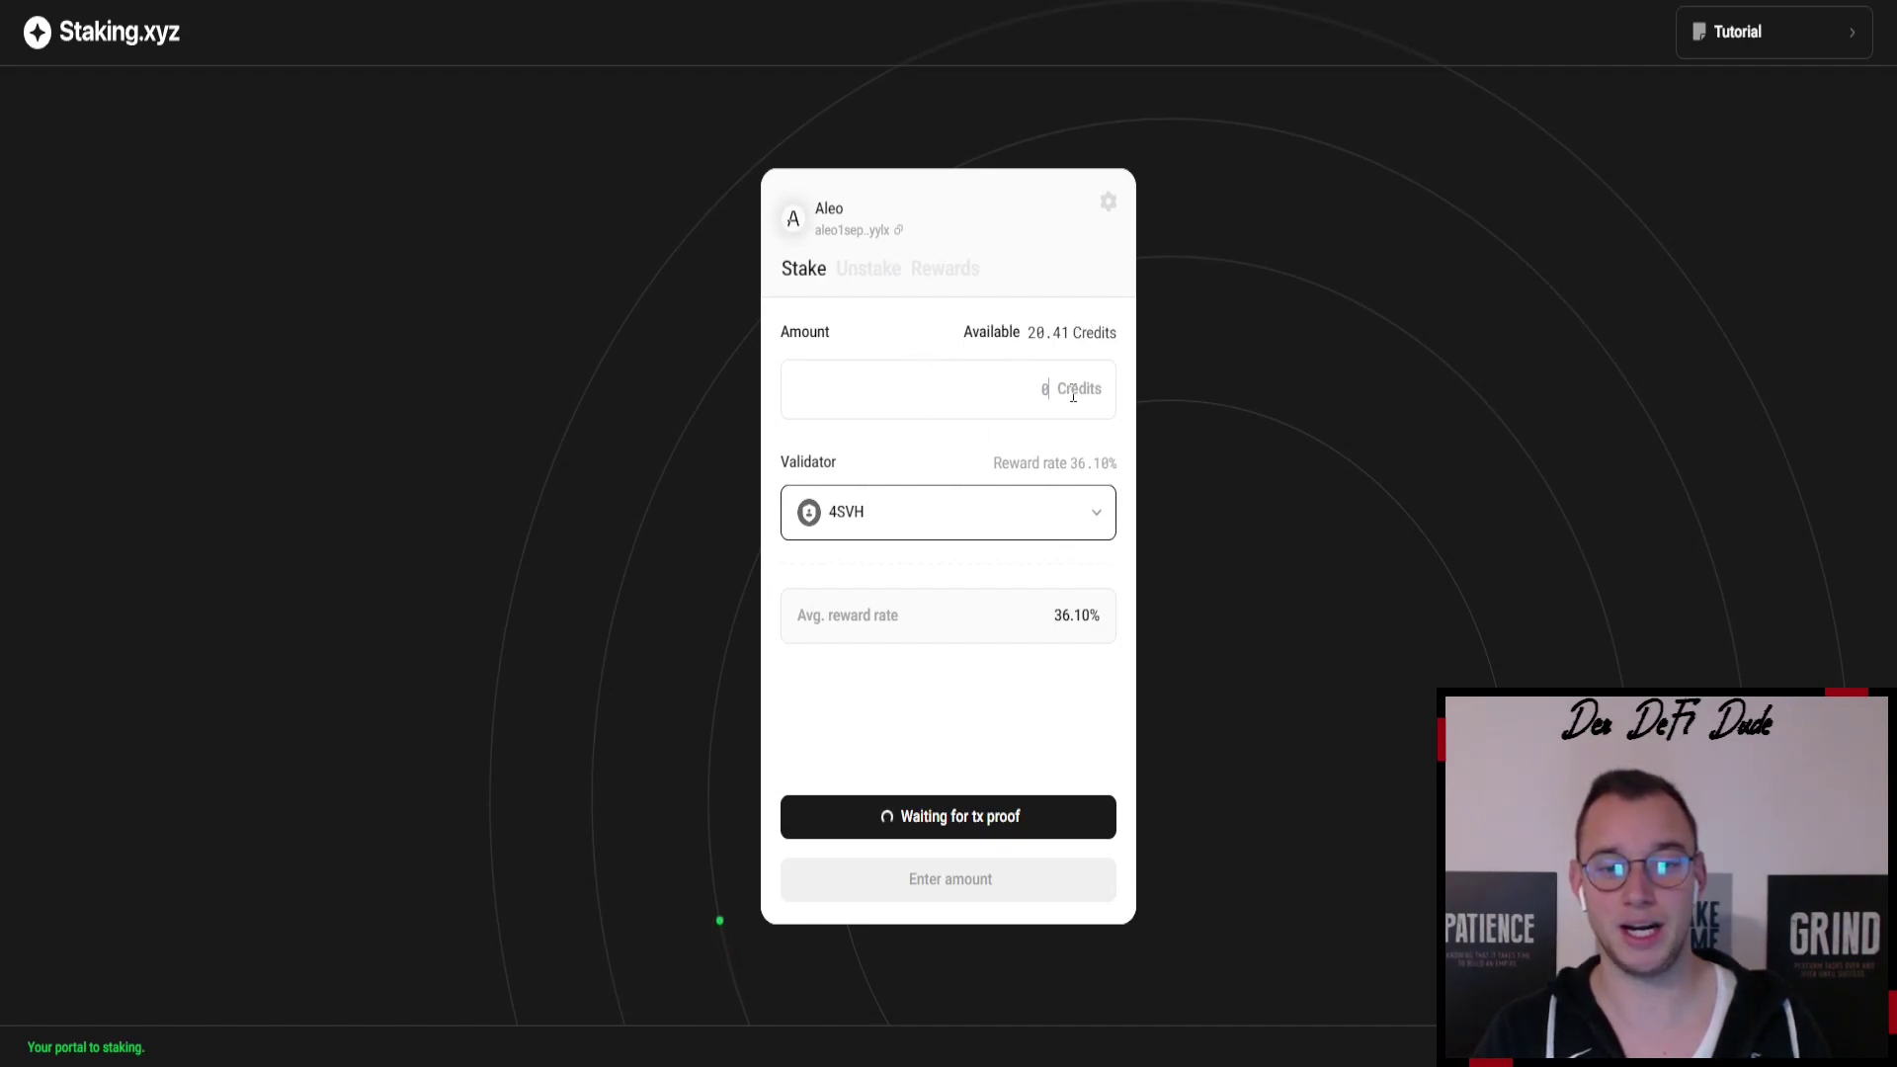
left_click(1101, 512)
scroll(914, 549, "down", 2)
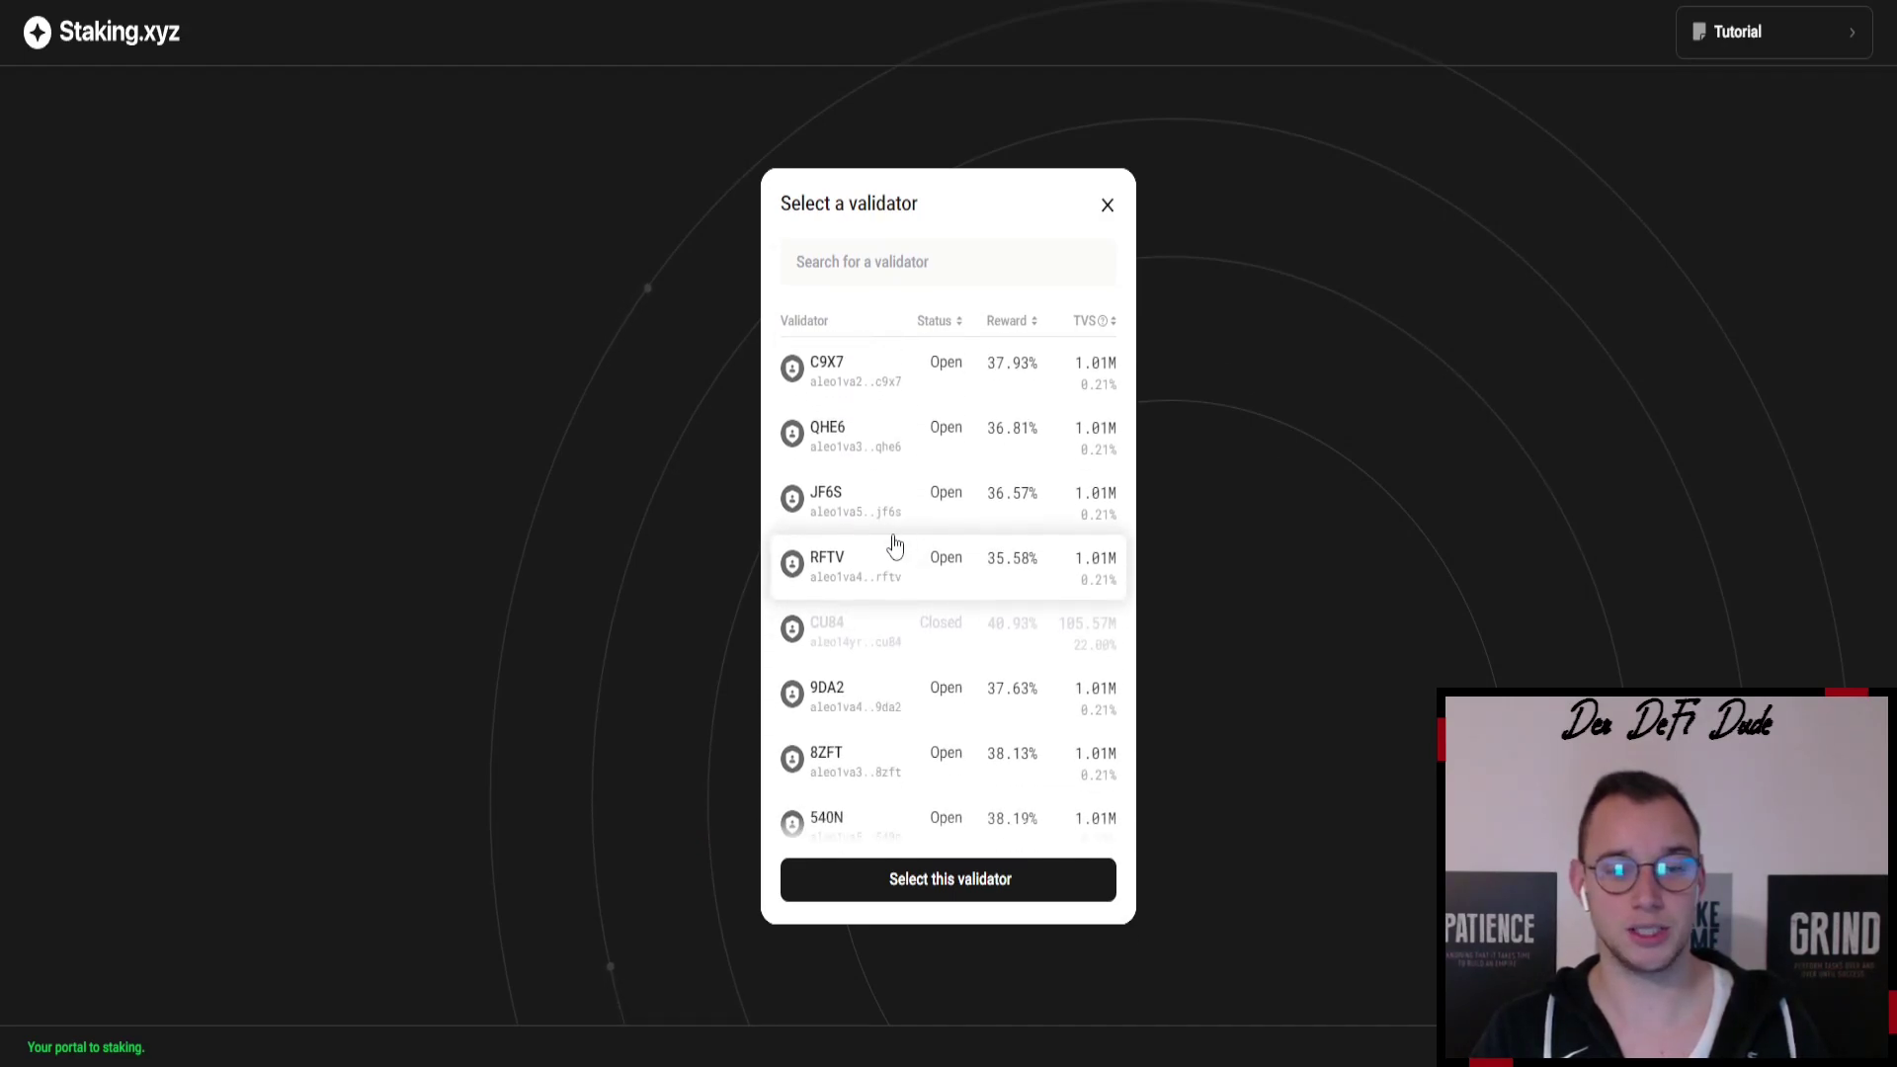
left_click(936, 887)
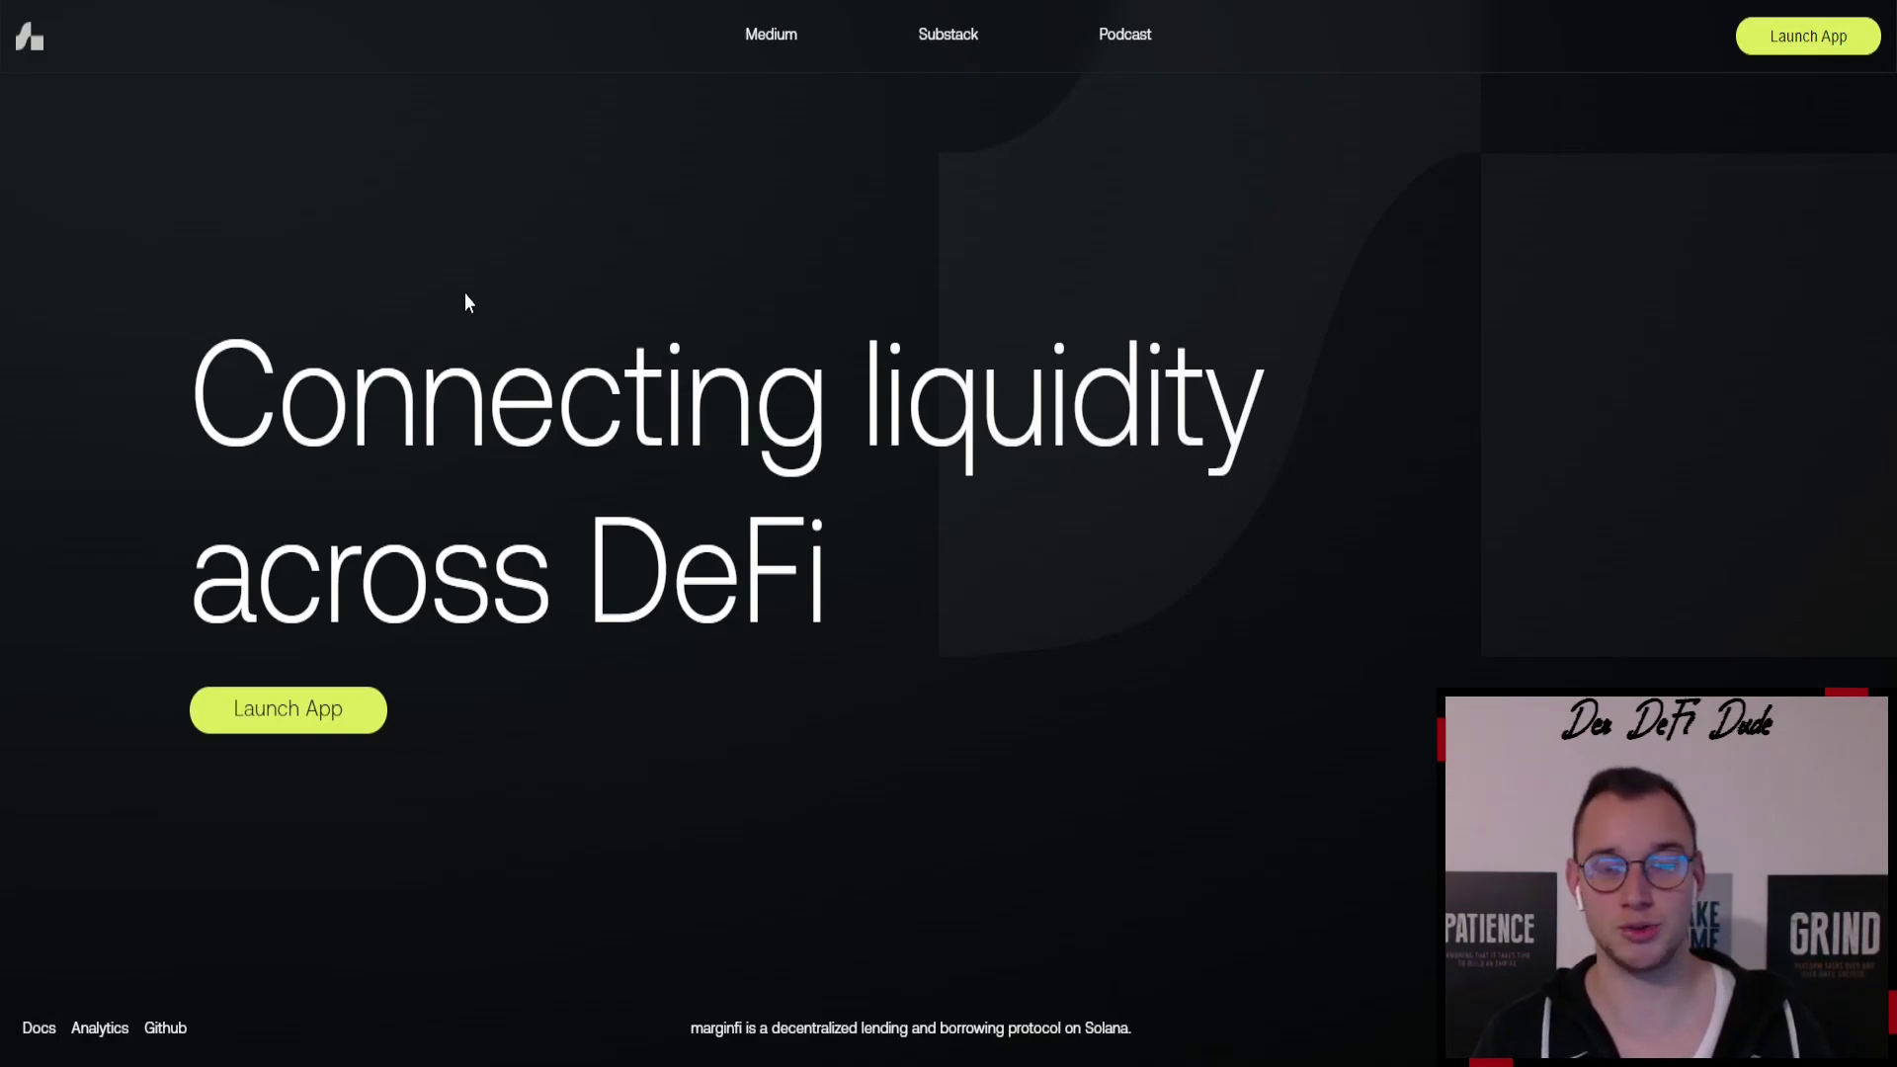
- Launch the marginfi app and go to its Mayan-powered bridge page
left_click(291, 700)
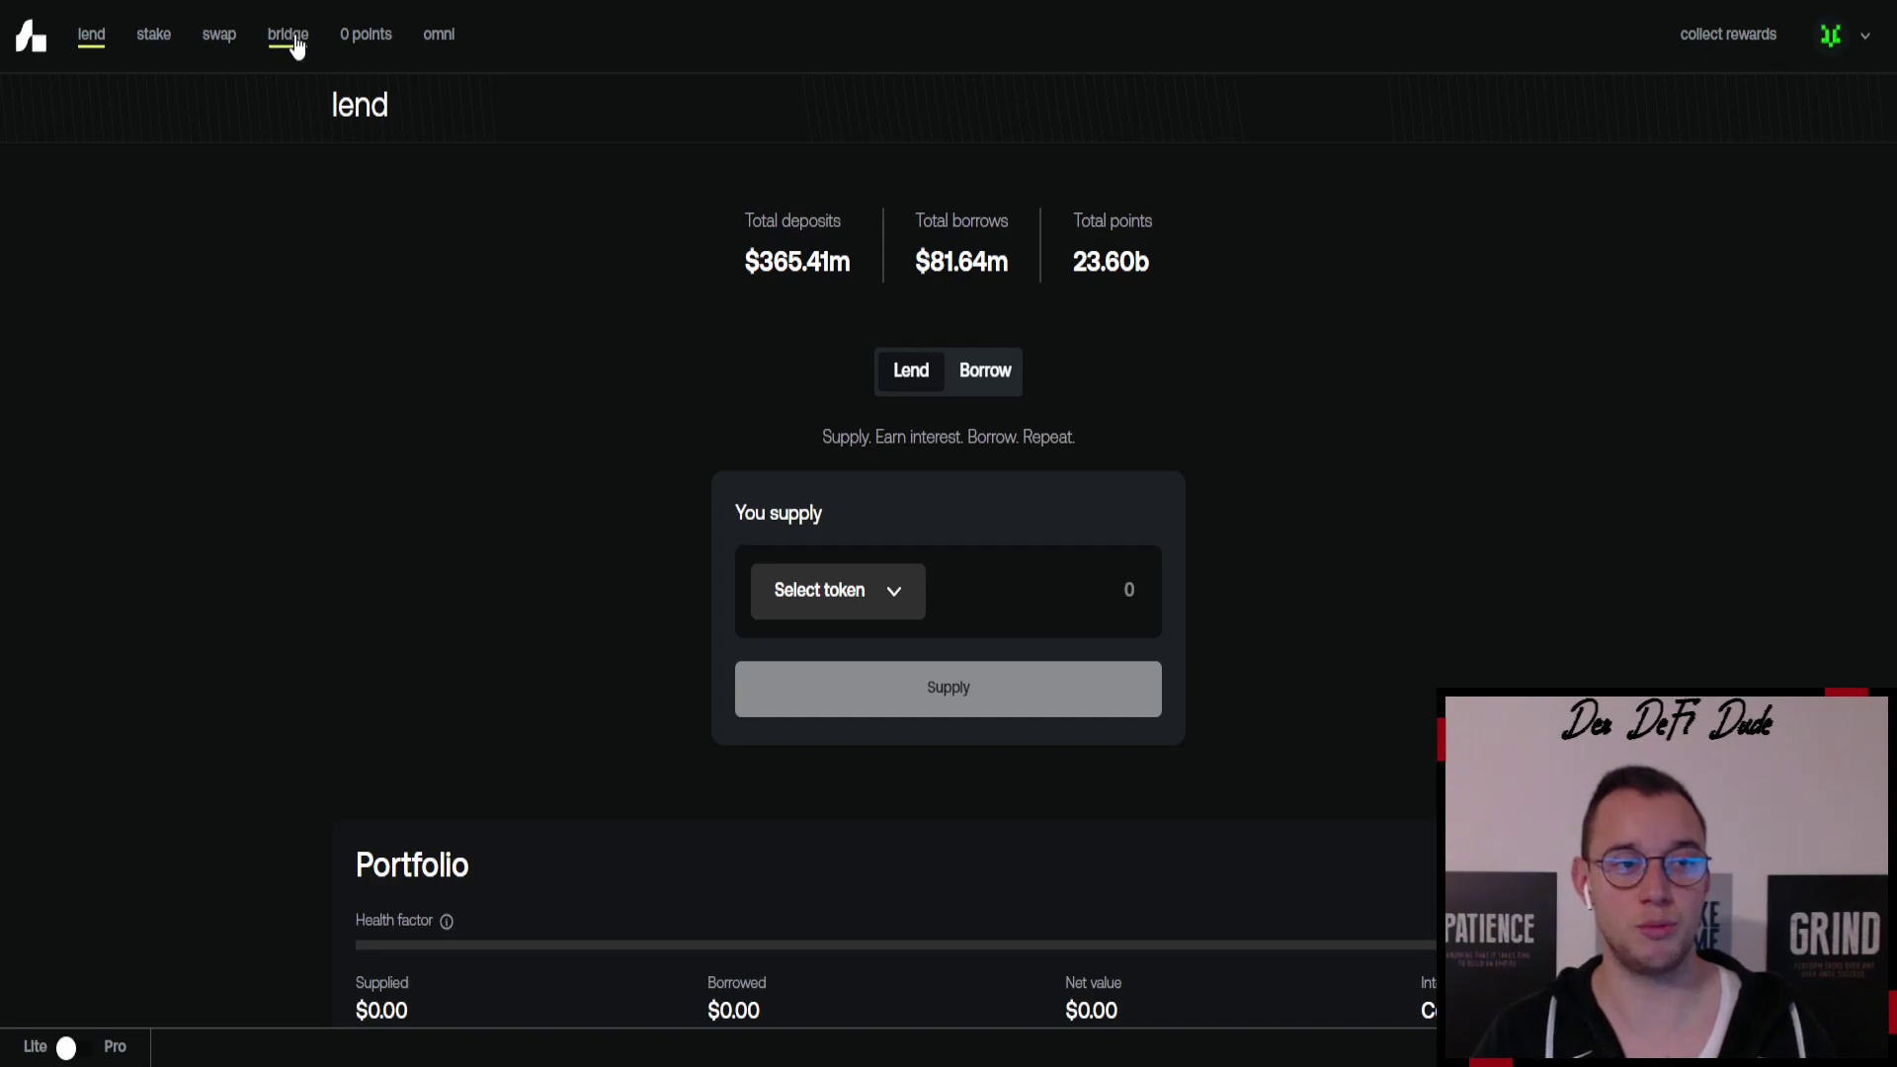
left_click(293, 39)
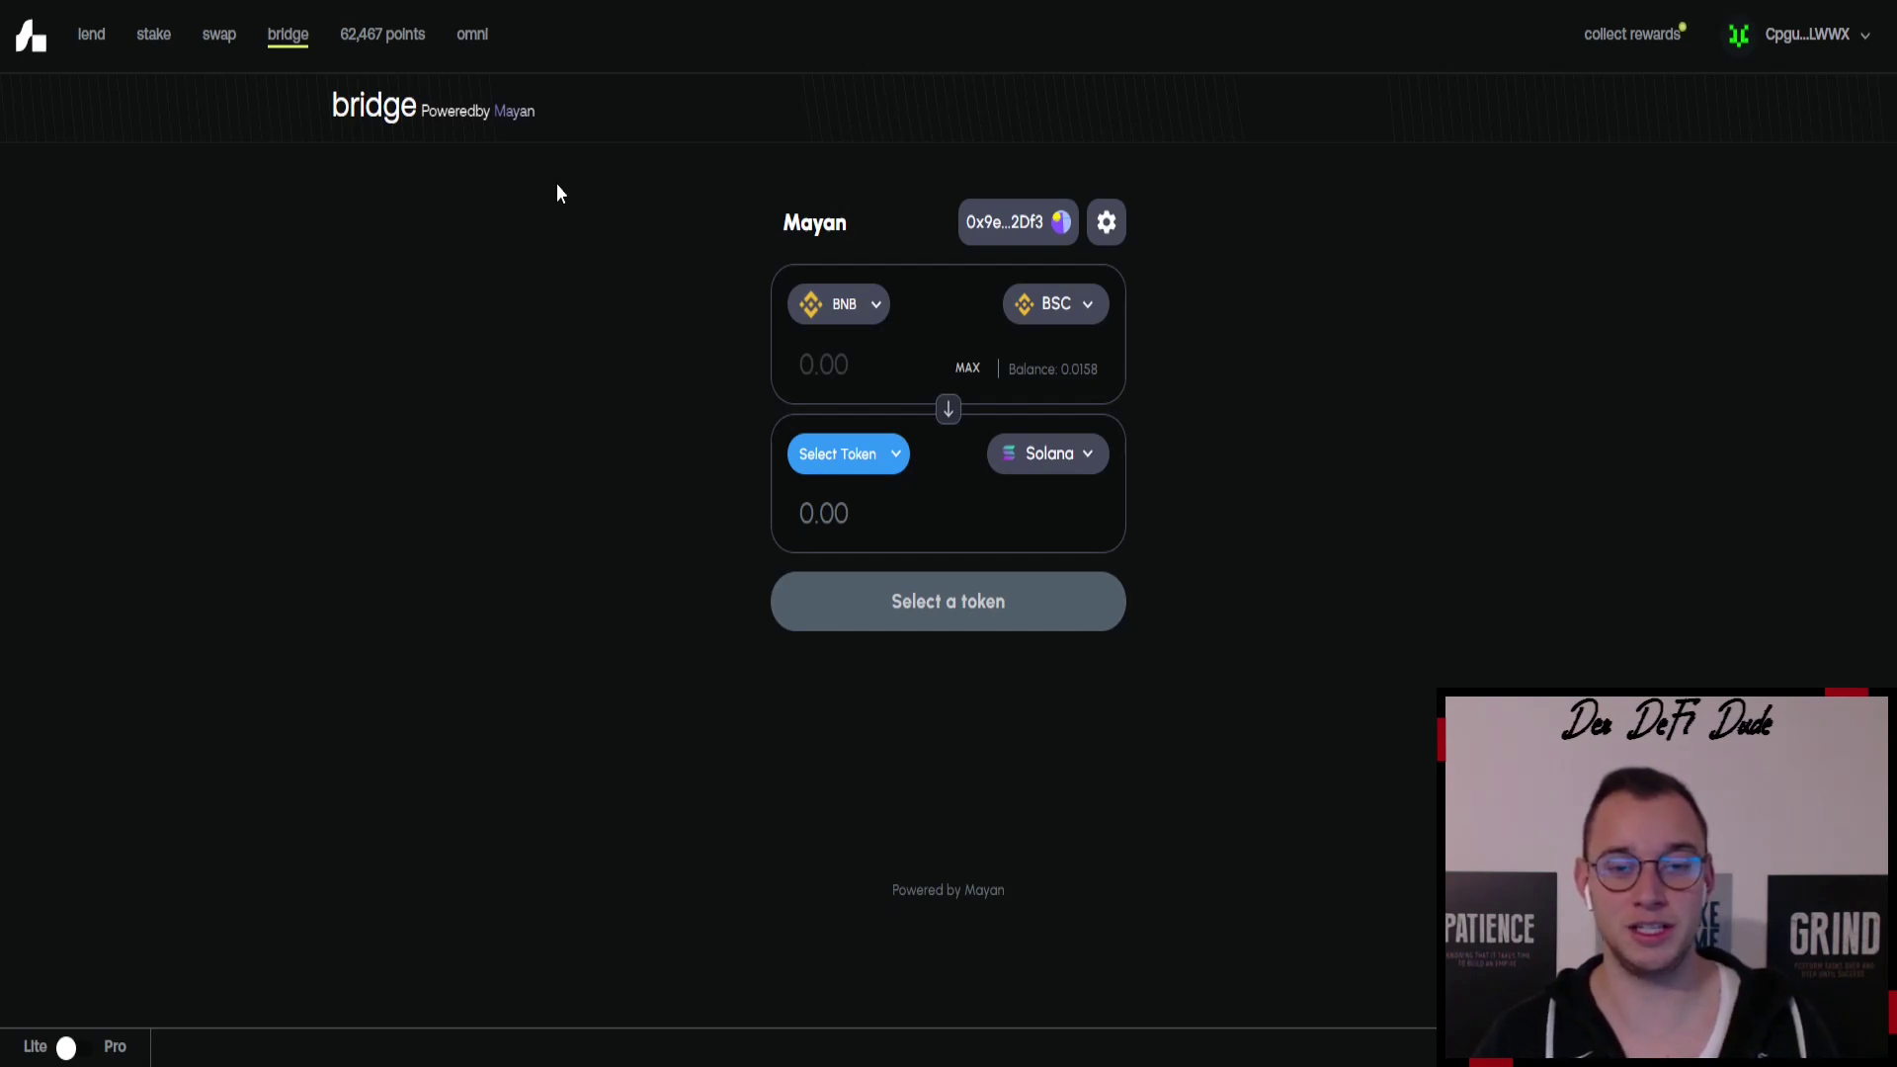
- Browse the bridge's source chains and keep BSC as the BNB source
left_click(1085, 305)
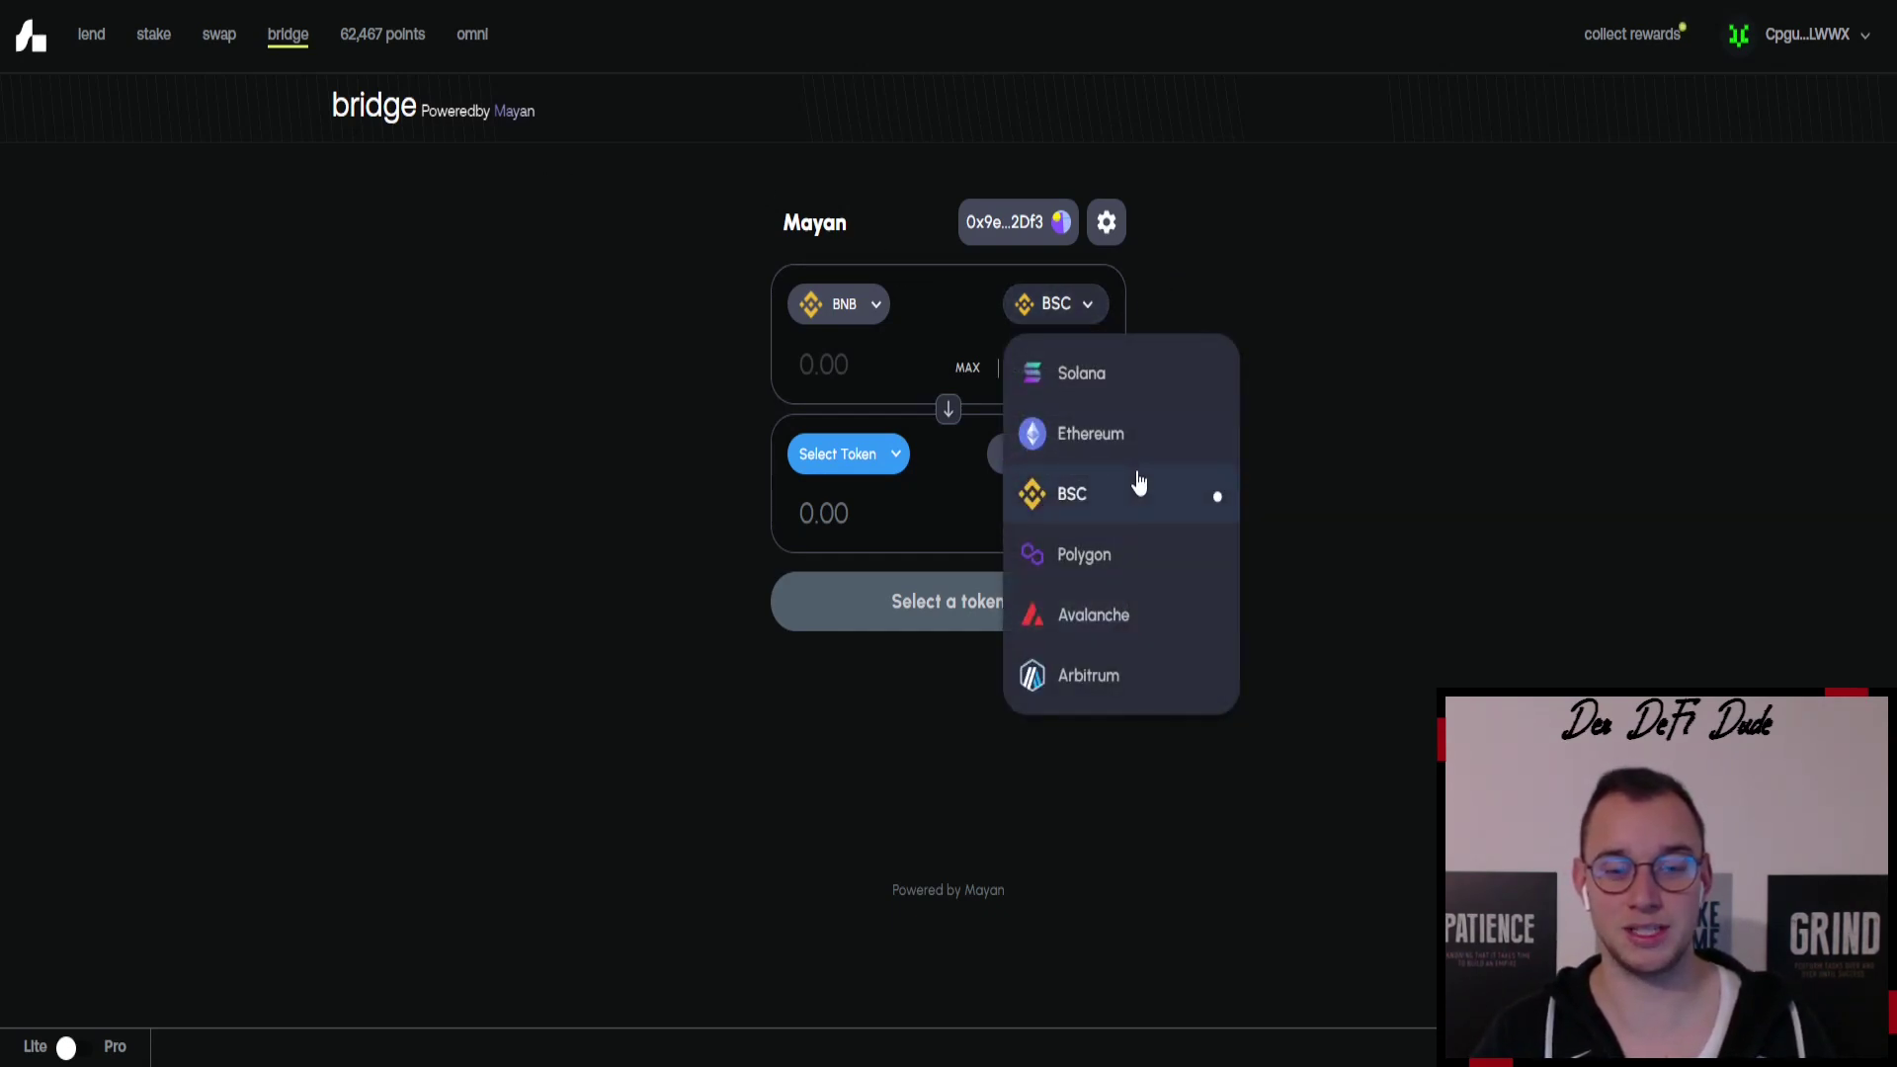
left_click(1287, 262)
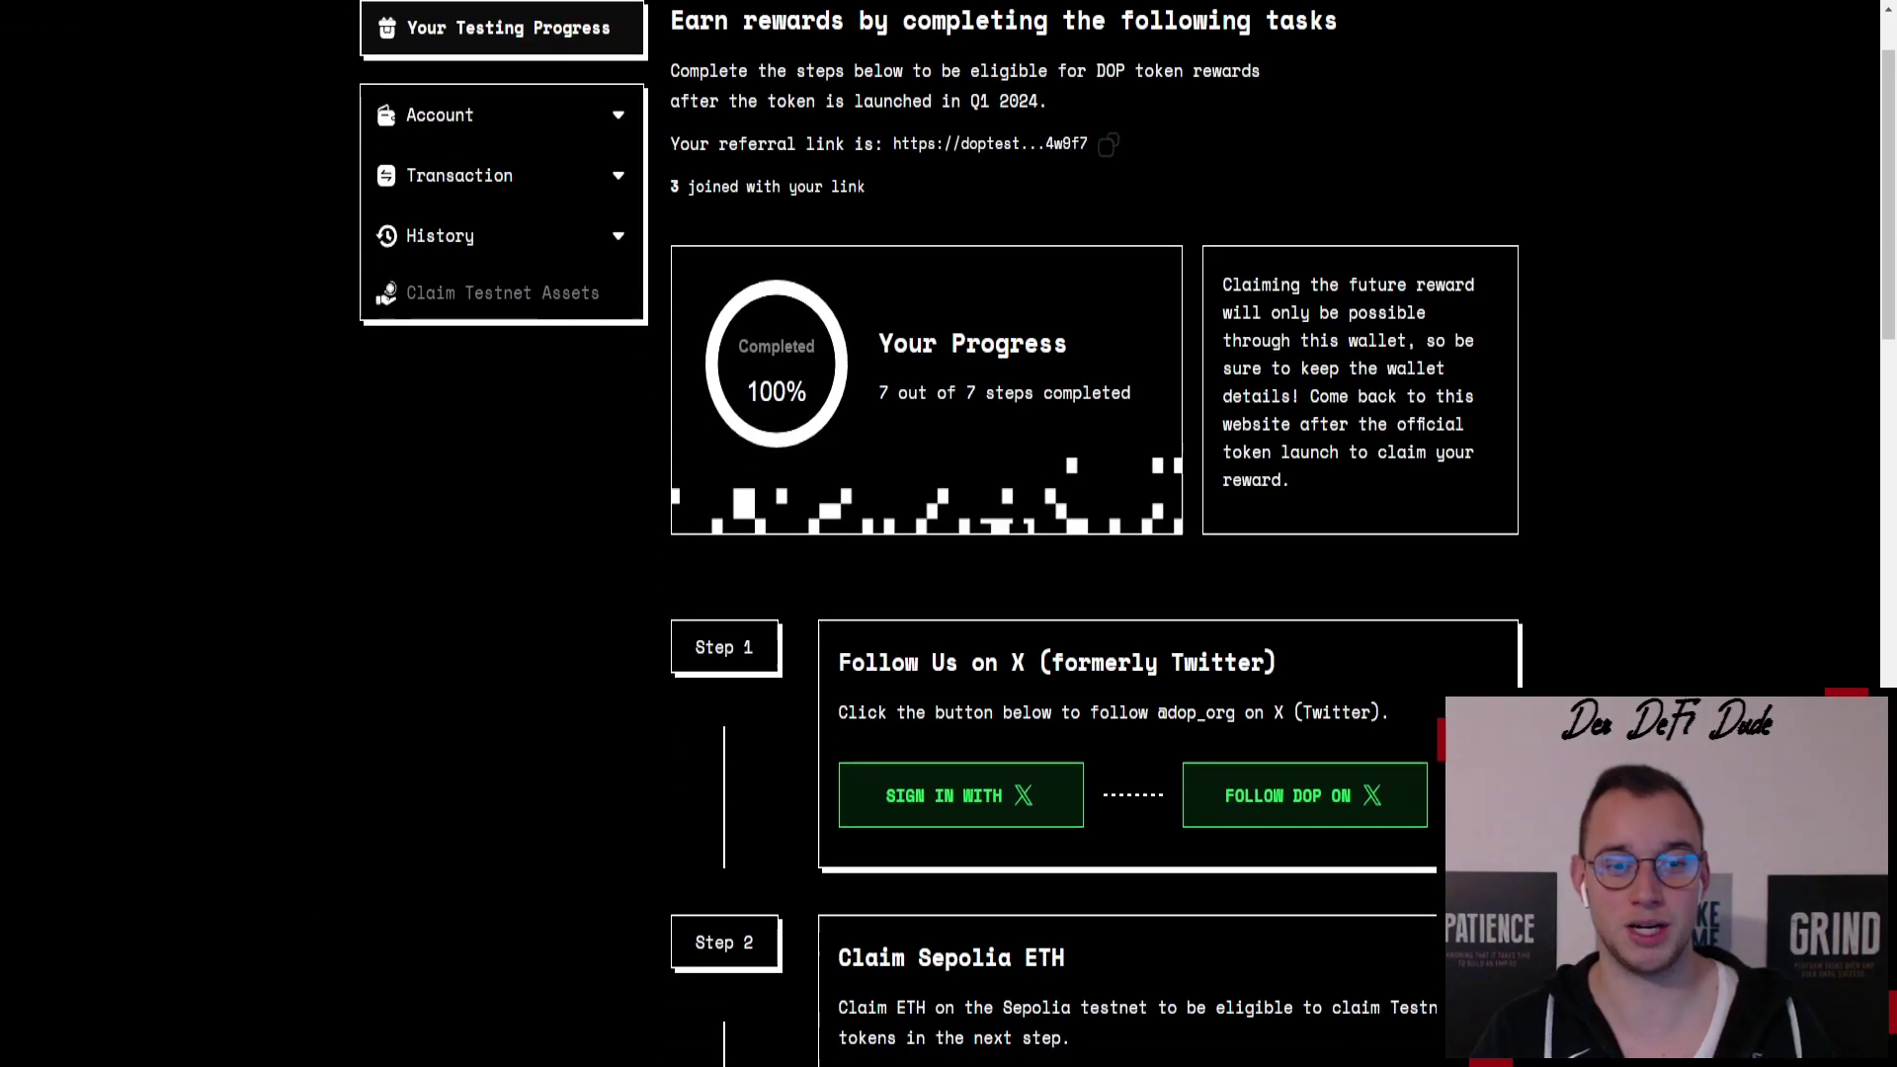
- Scroll the DOP Testnet dashboard to confirm Steps 1–7 all show Completed at 100%
scroll(1108, 259, "up", 1)
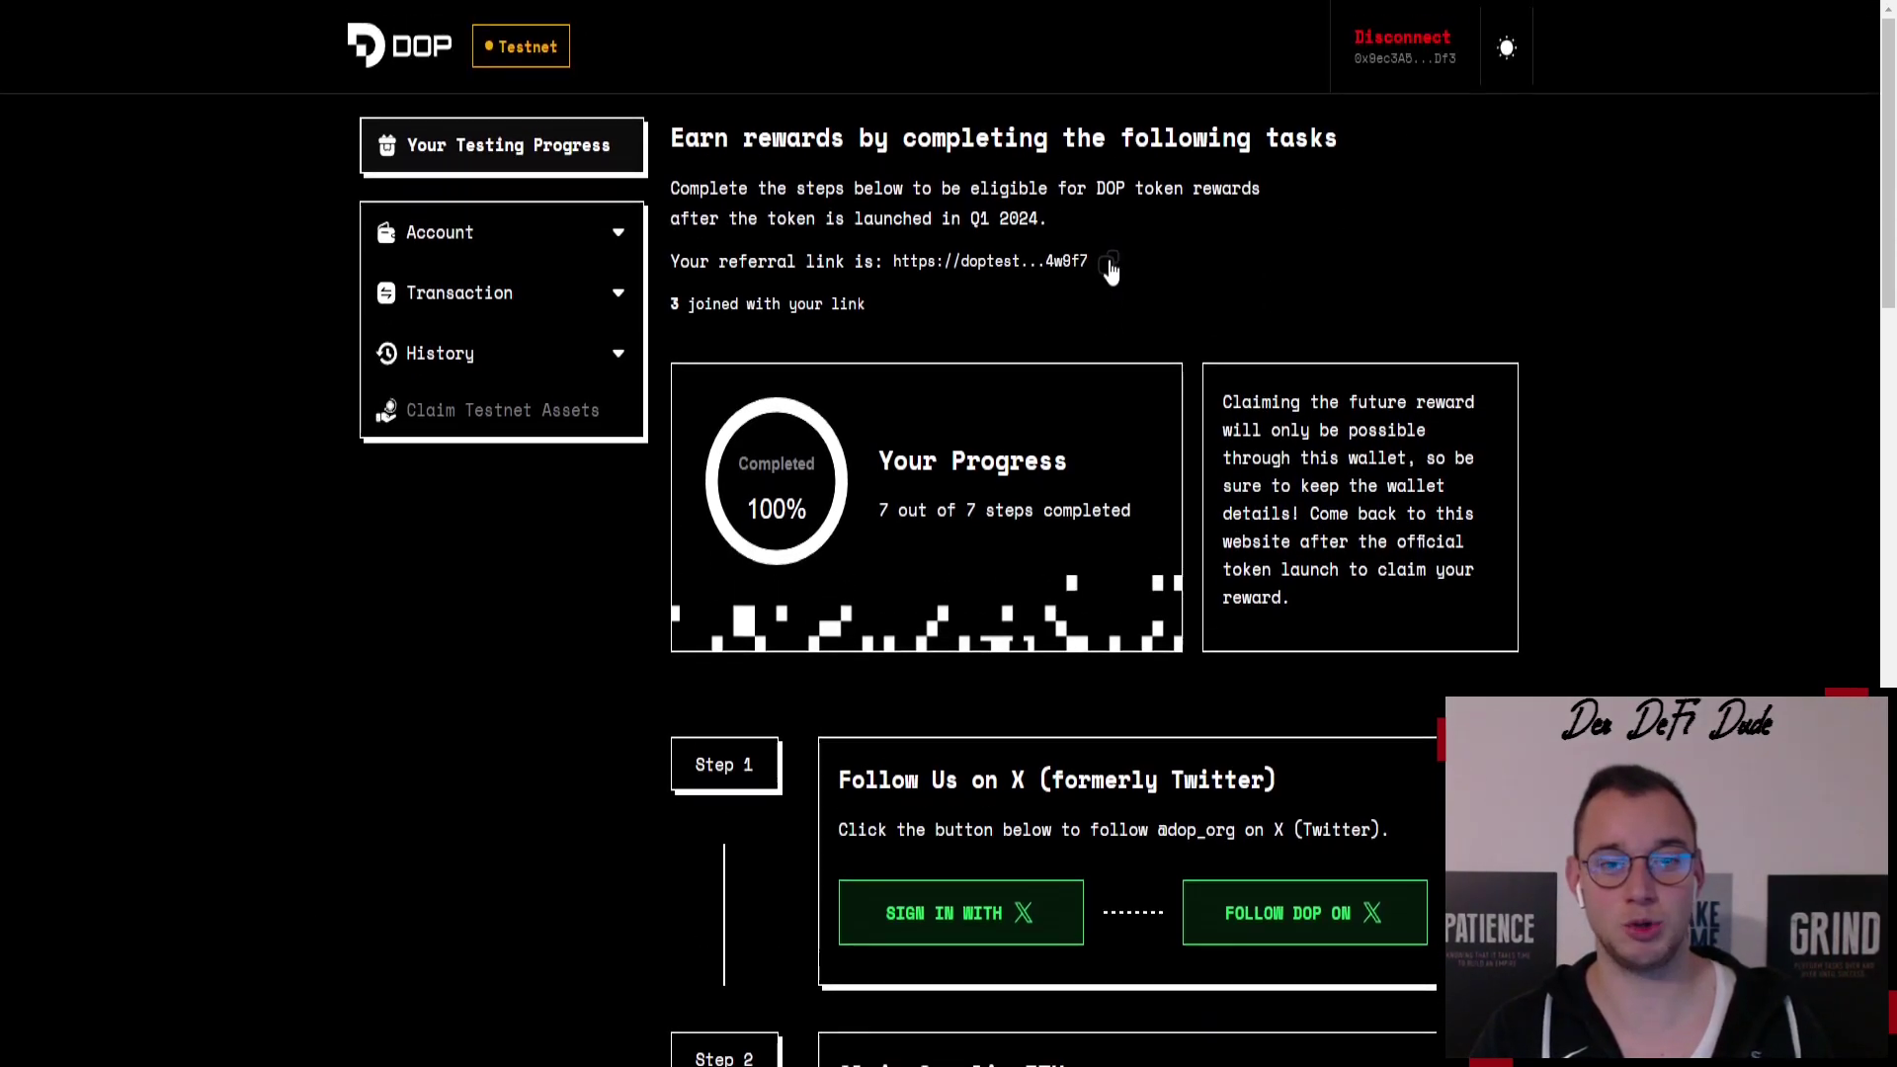
scroll(1061, 195, "down", 3)
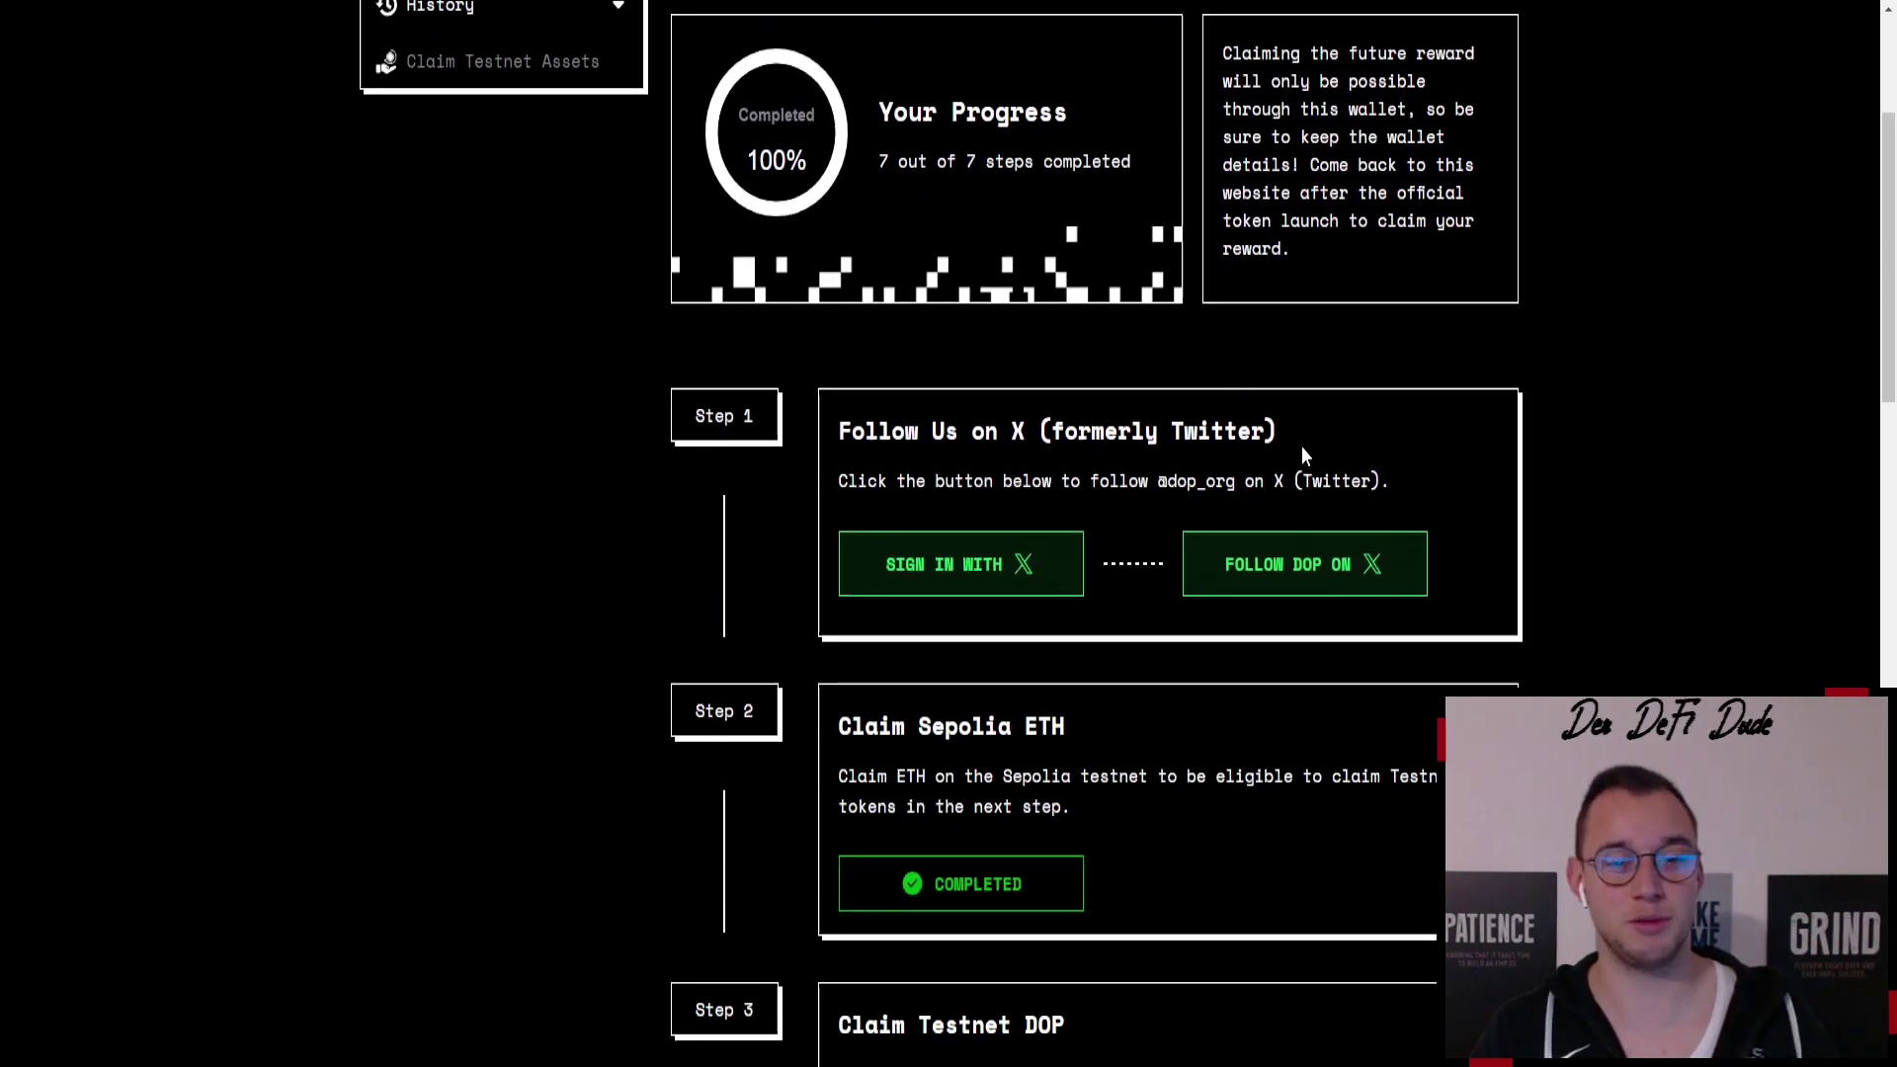
scroll(946, 443, "down", 3)
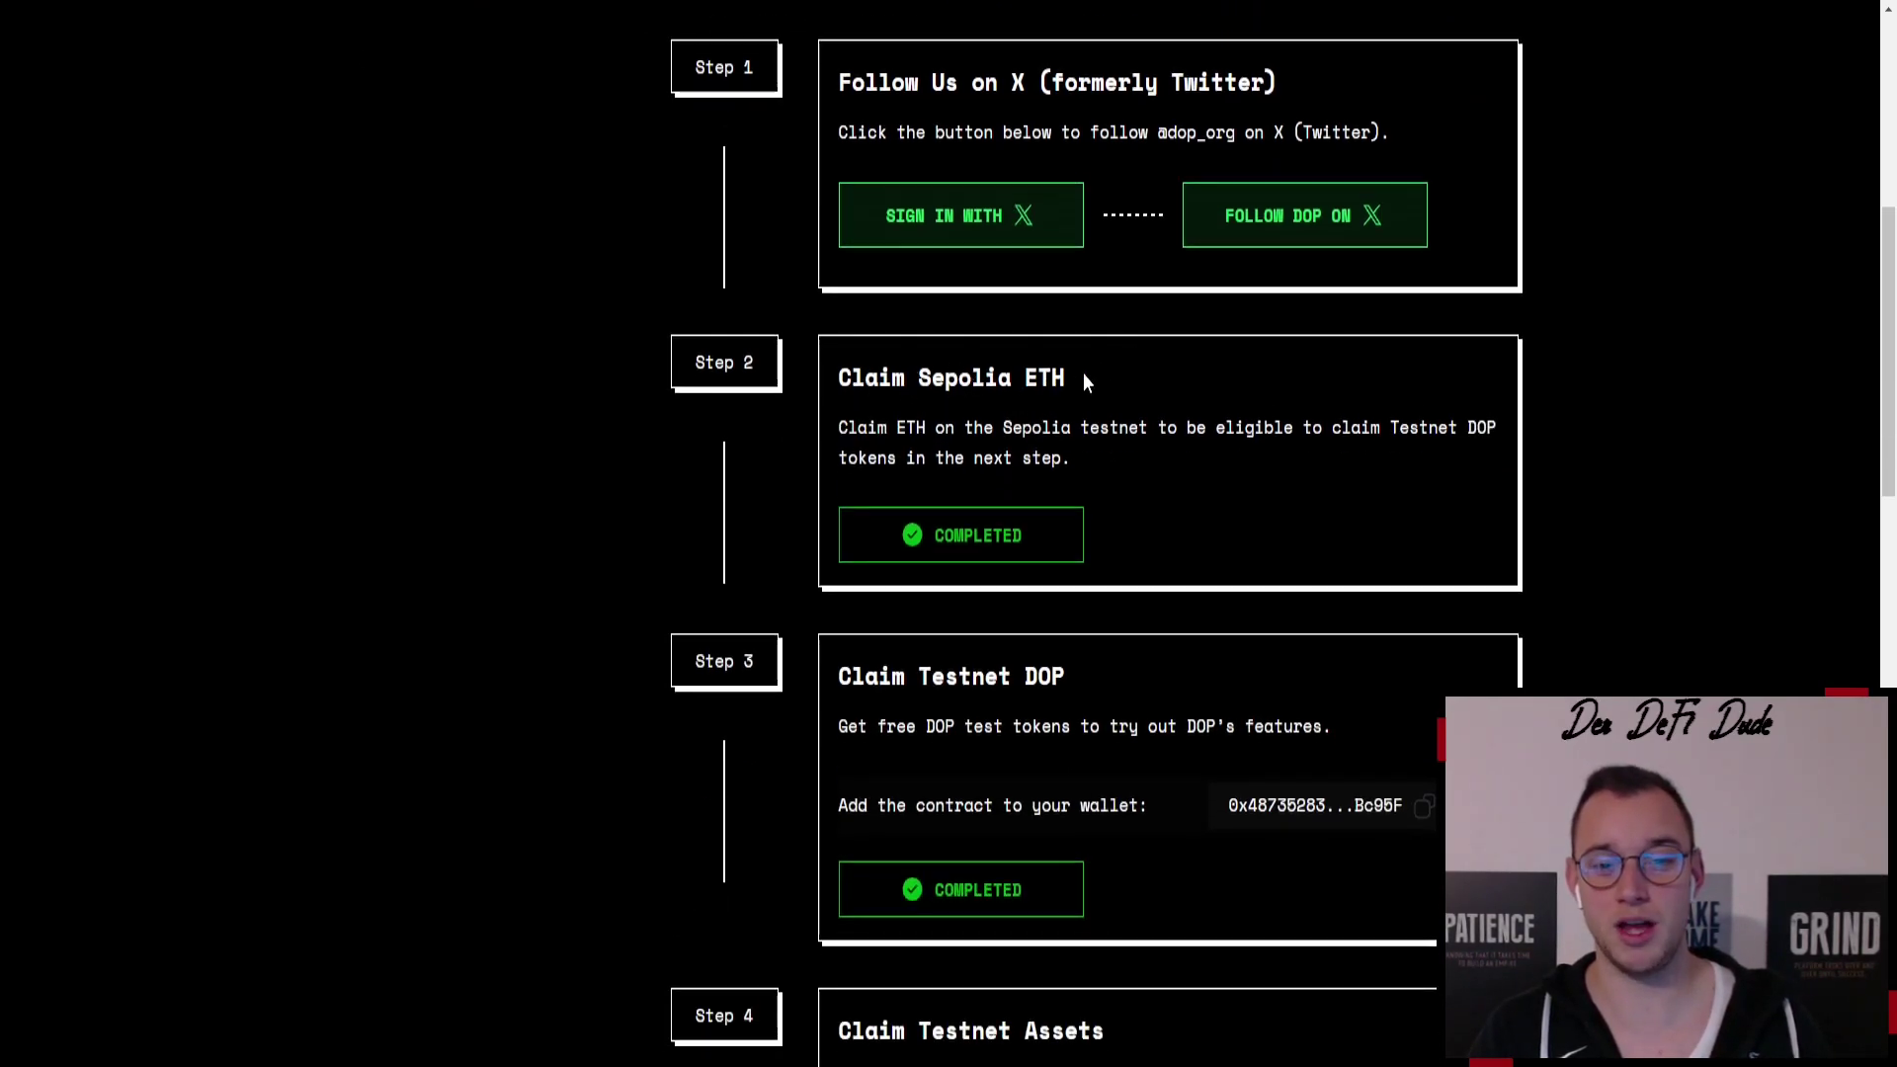
scroll(1230, 395, "down", 2)
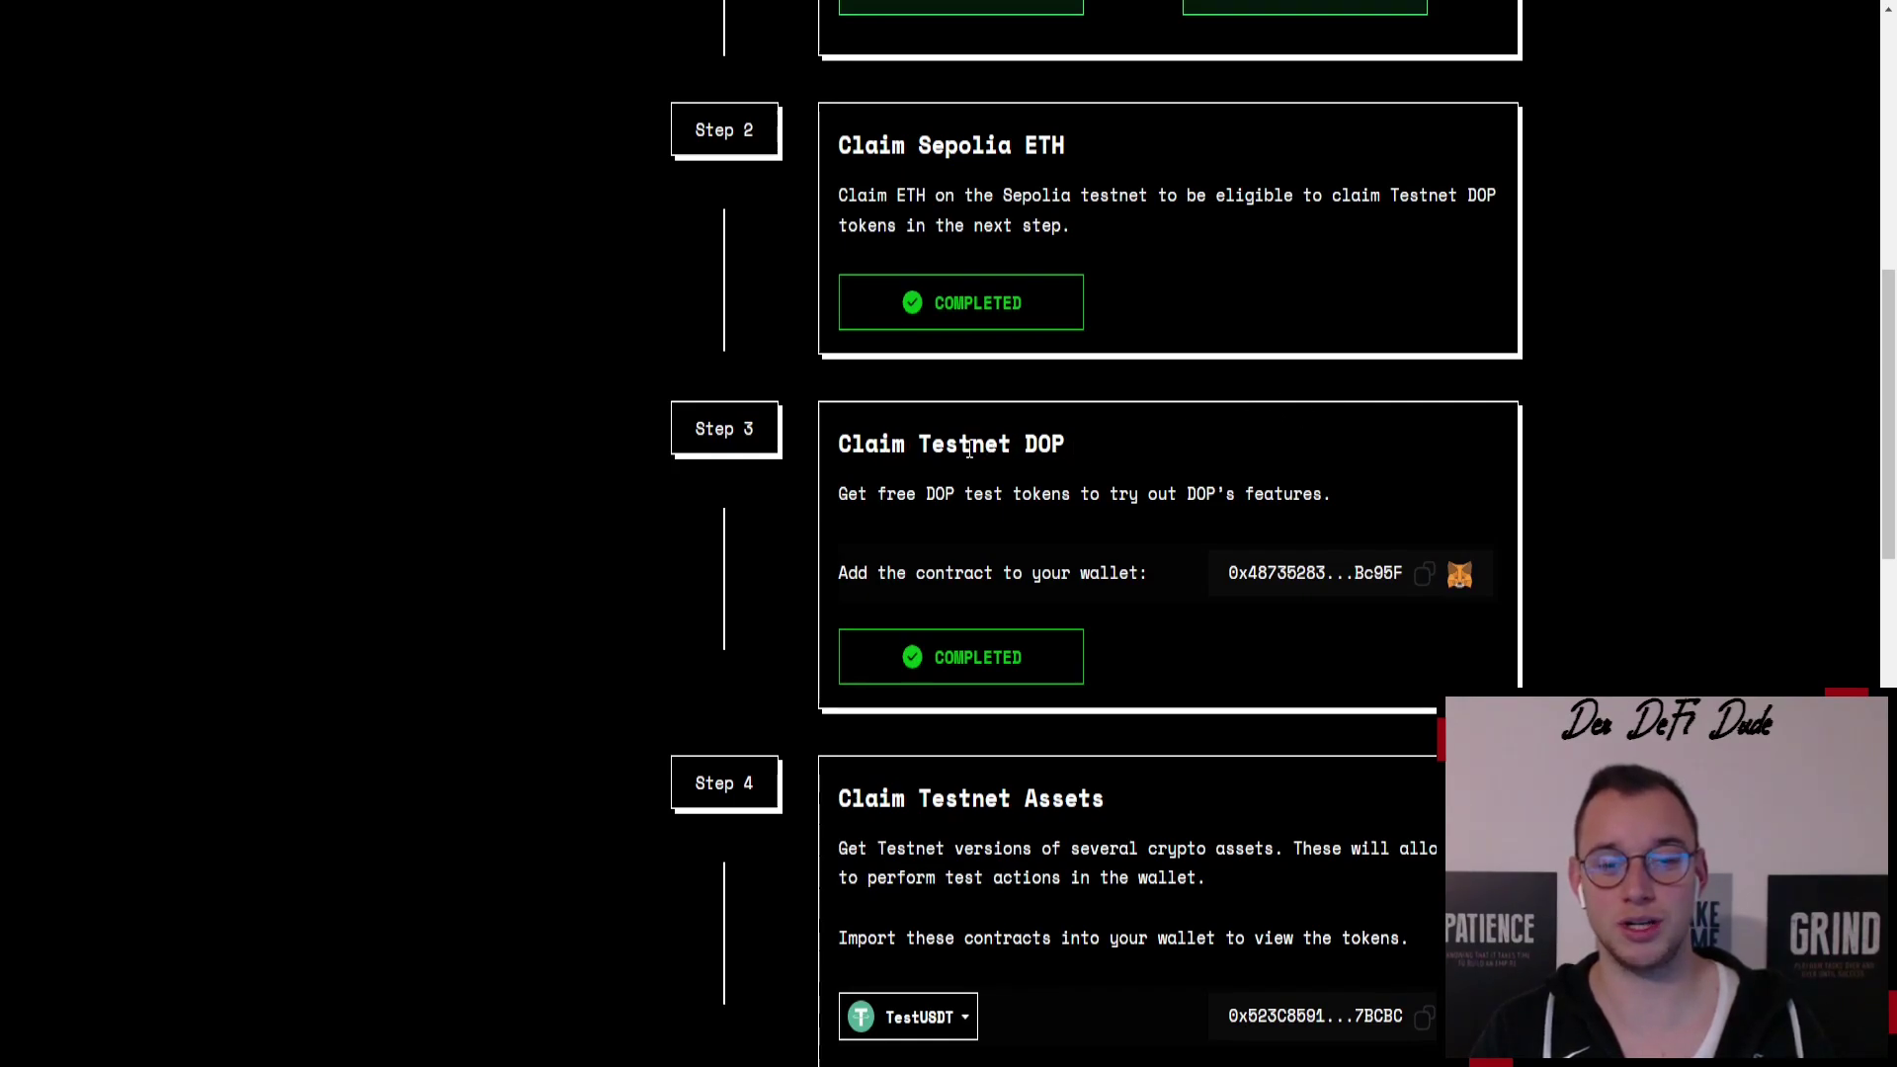
scroll(1087, 464, "up", 8)
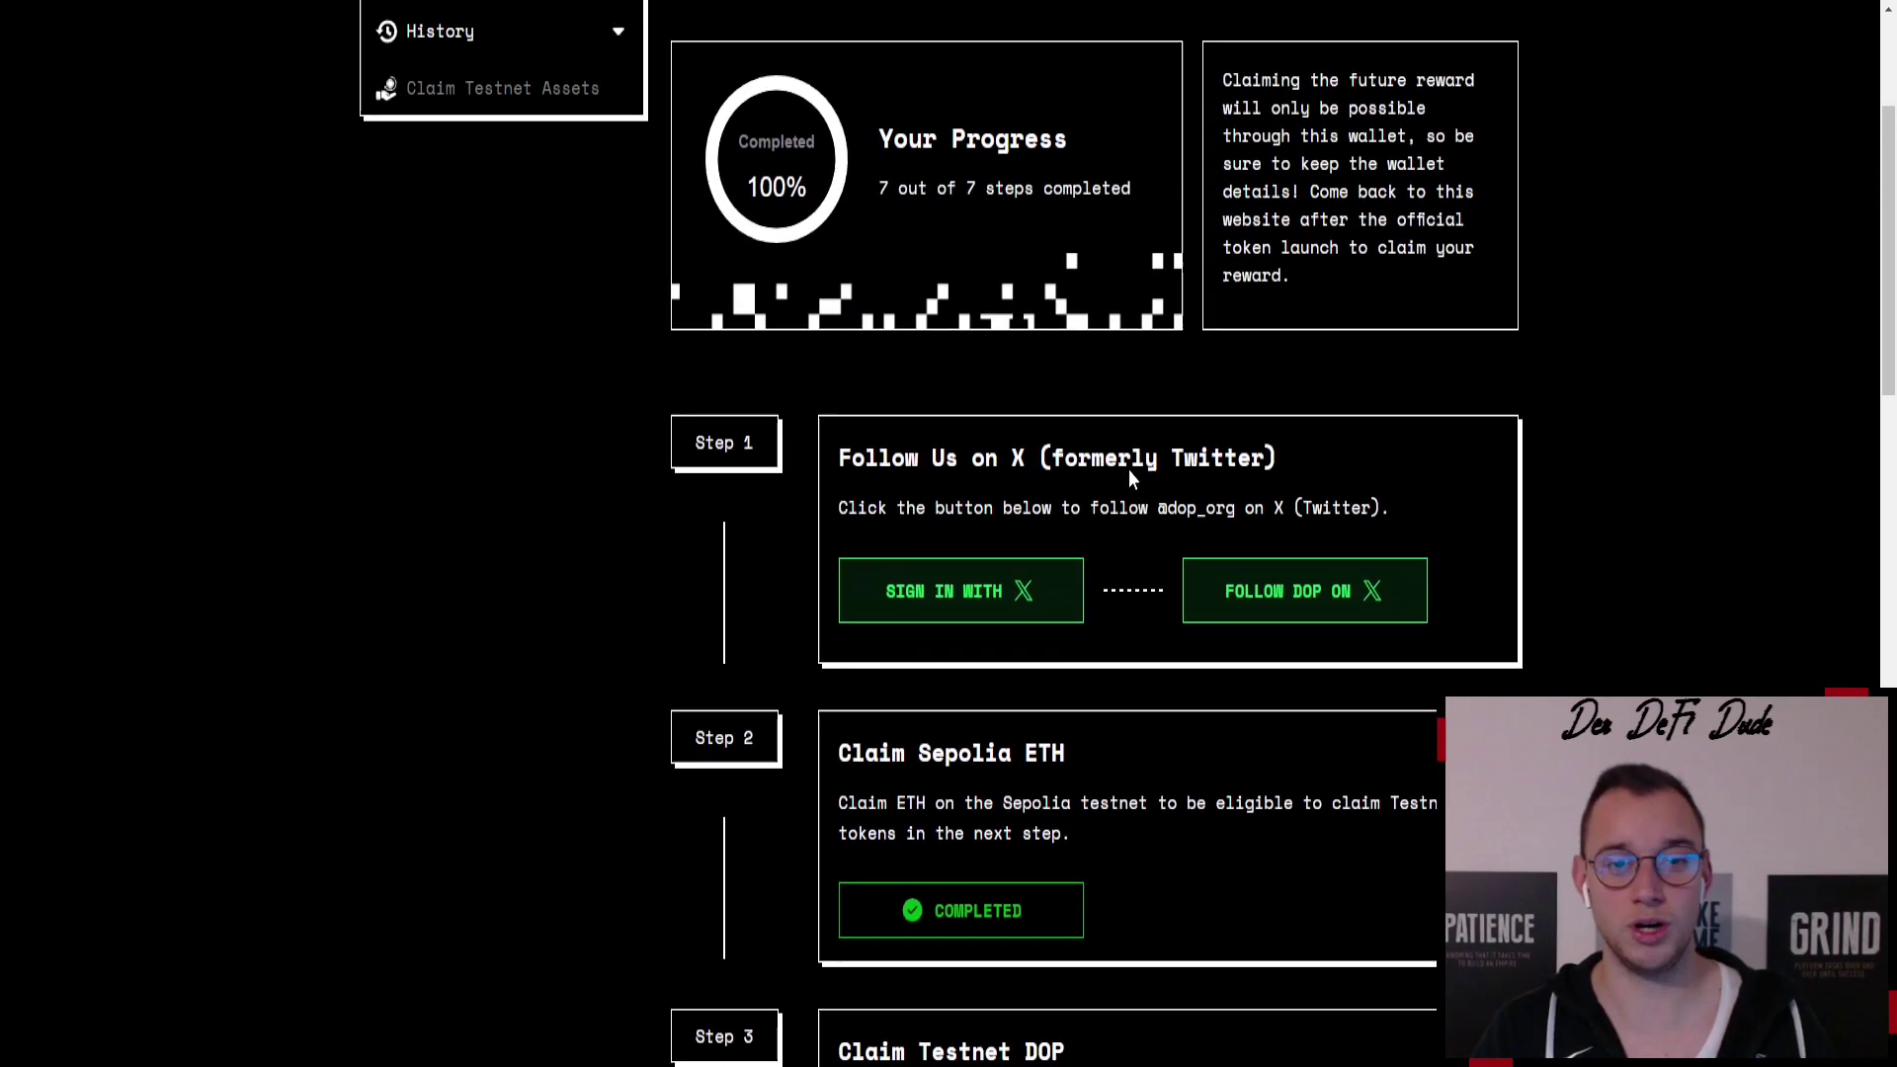
scroll(929, 415, "down", 5)
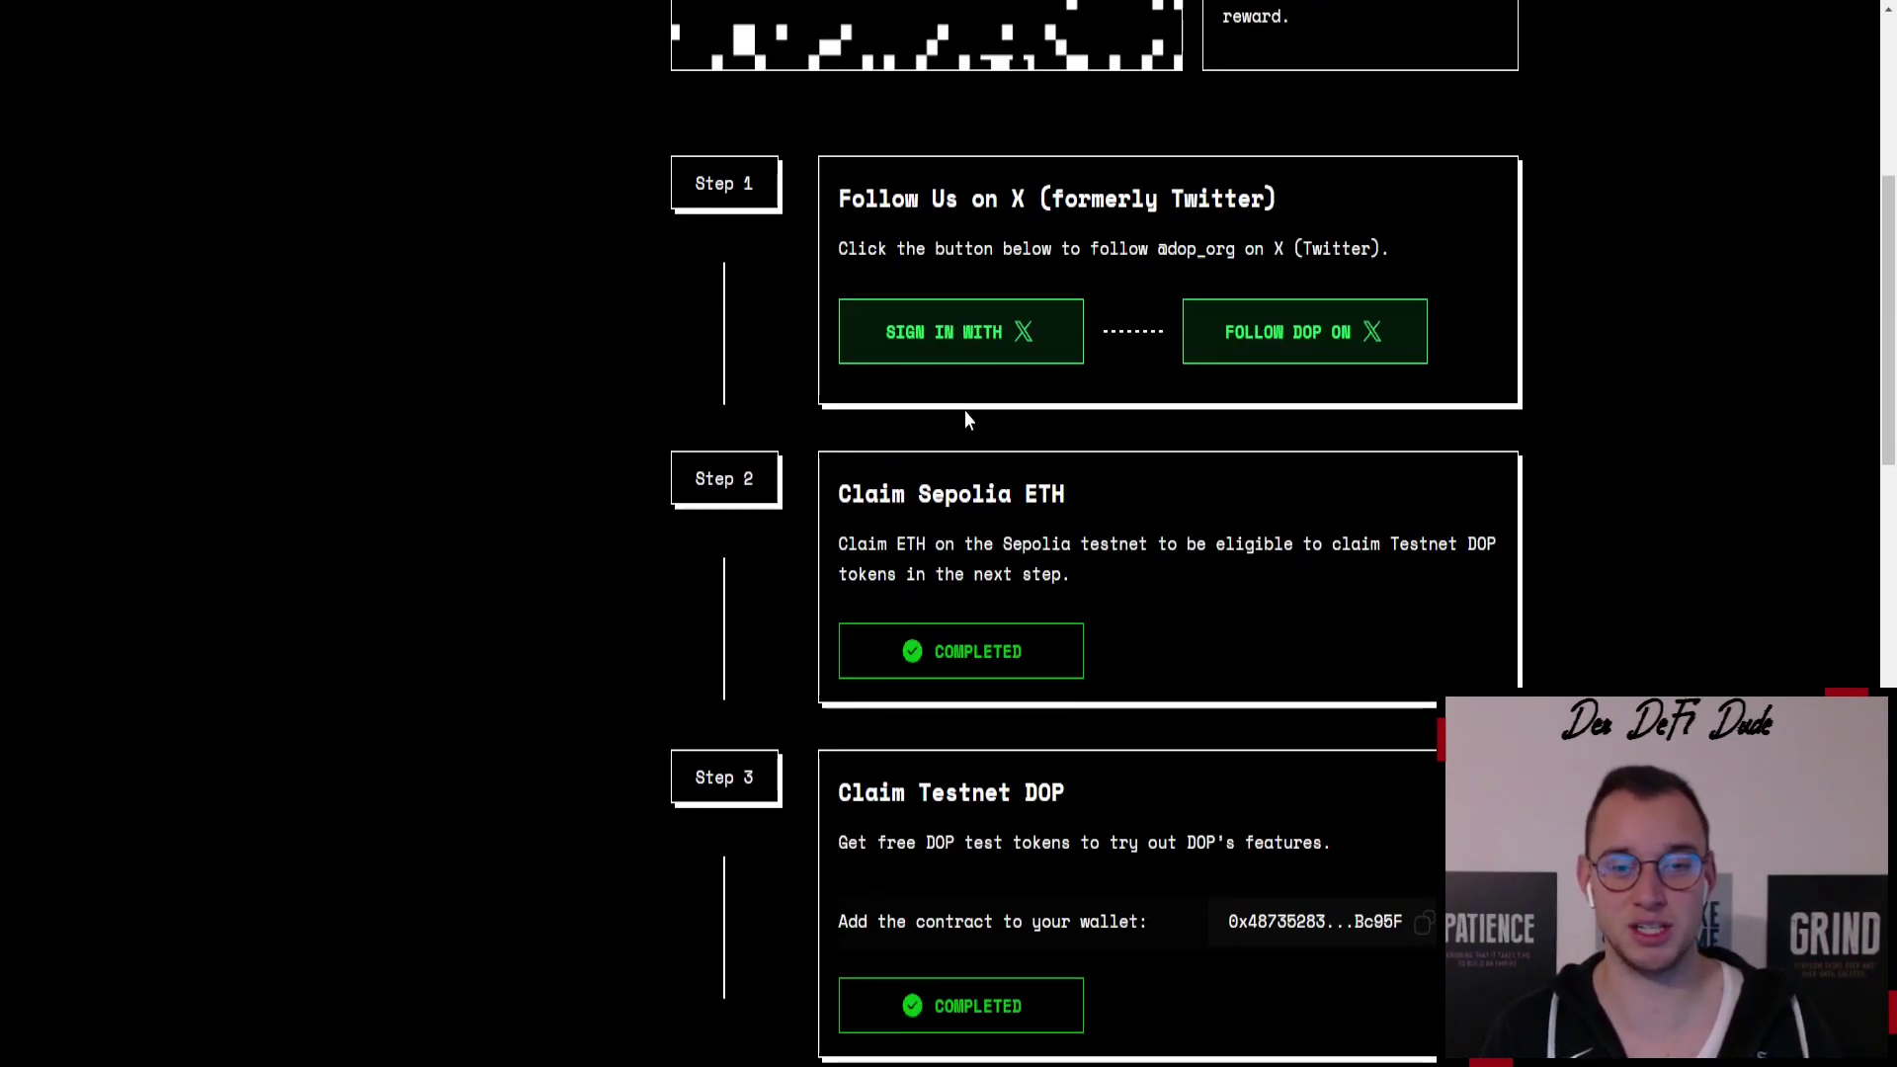
scroll(965, 418, "down", 8)
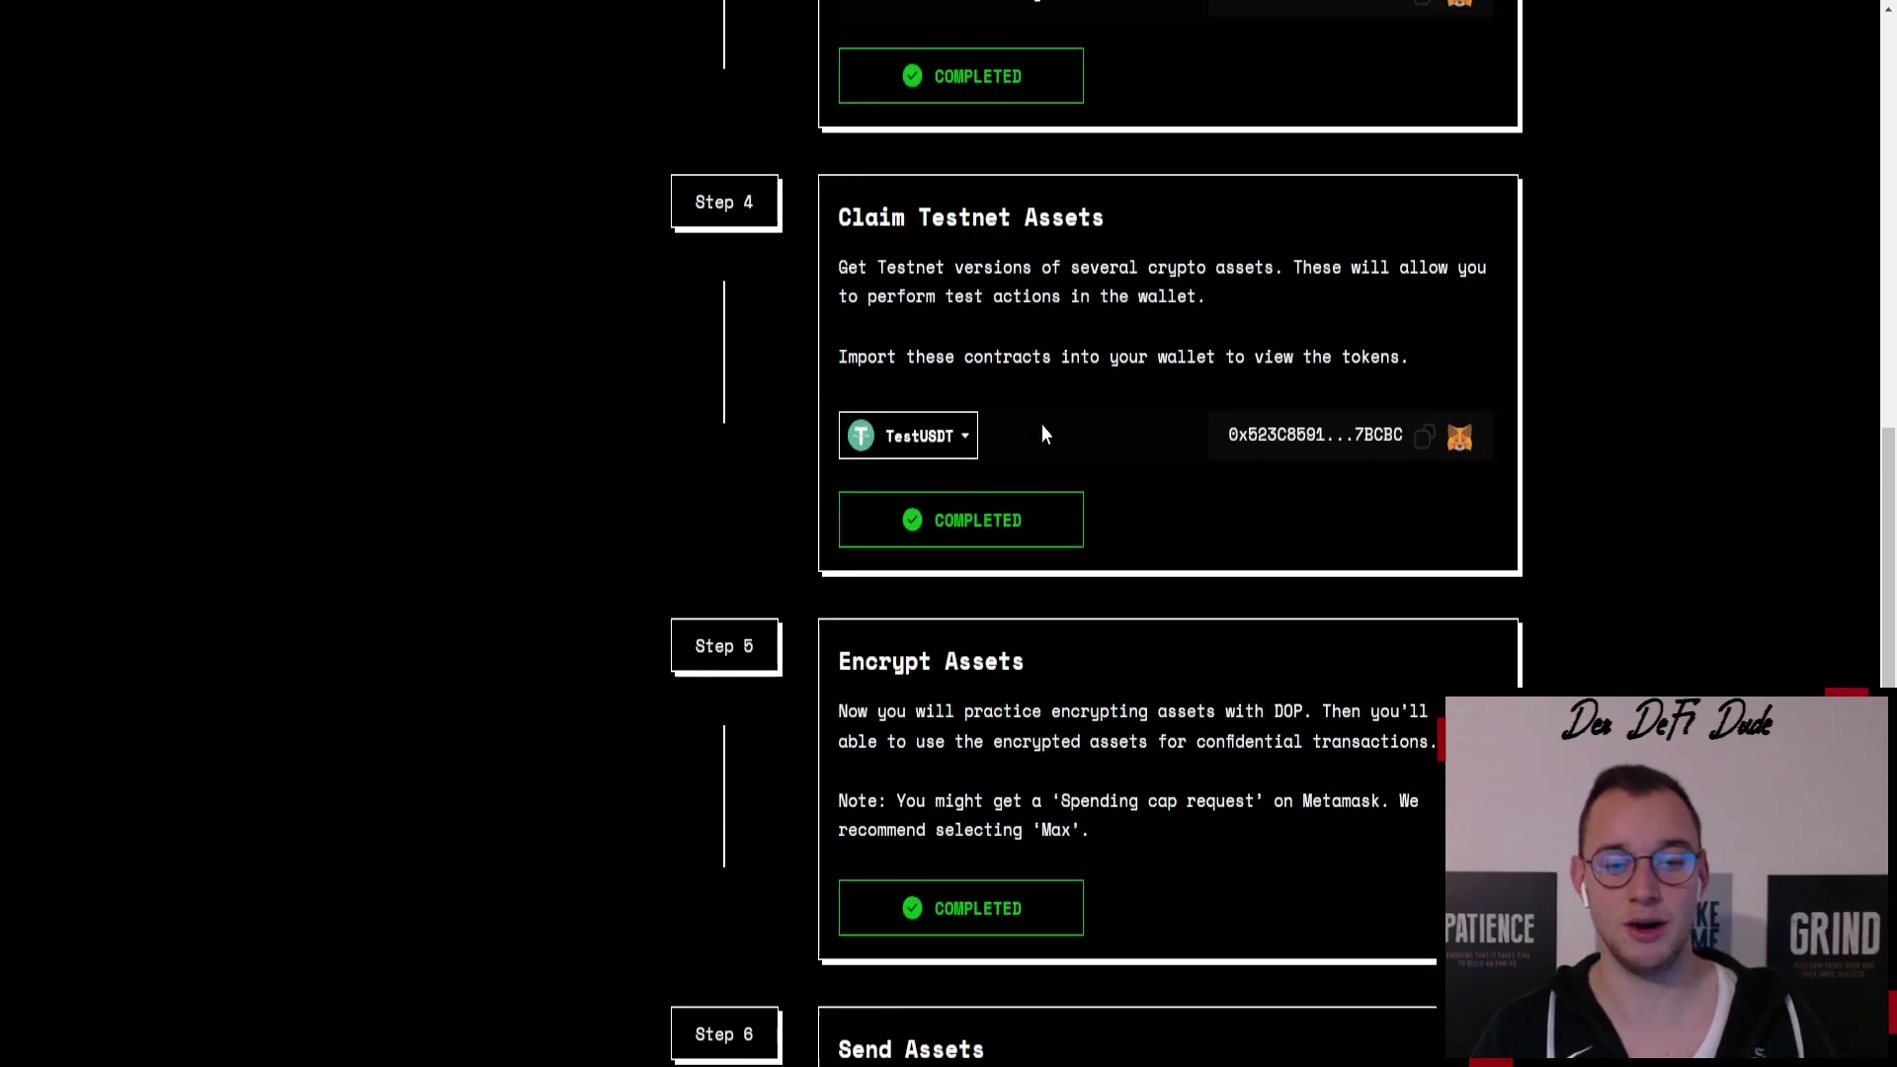
scroll(1090, 413, "down", 3)
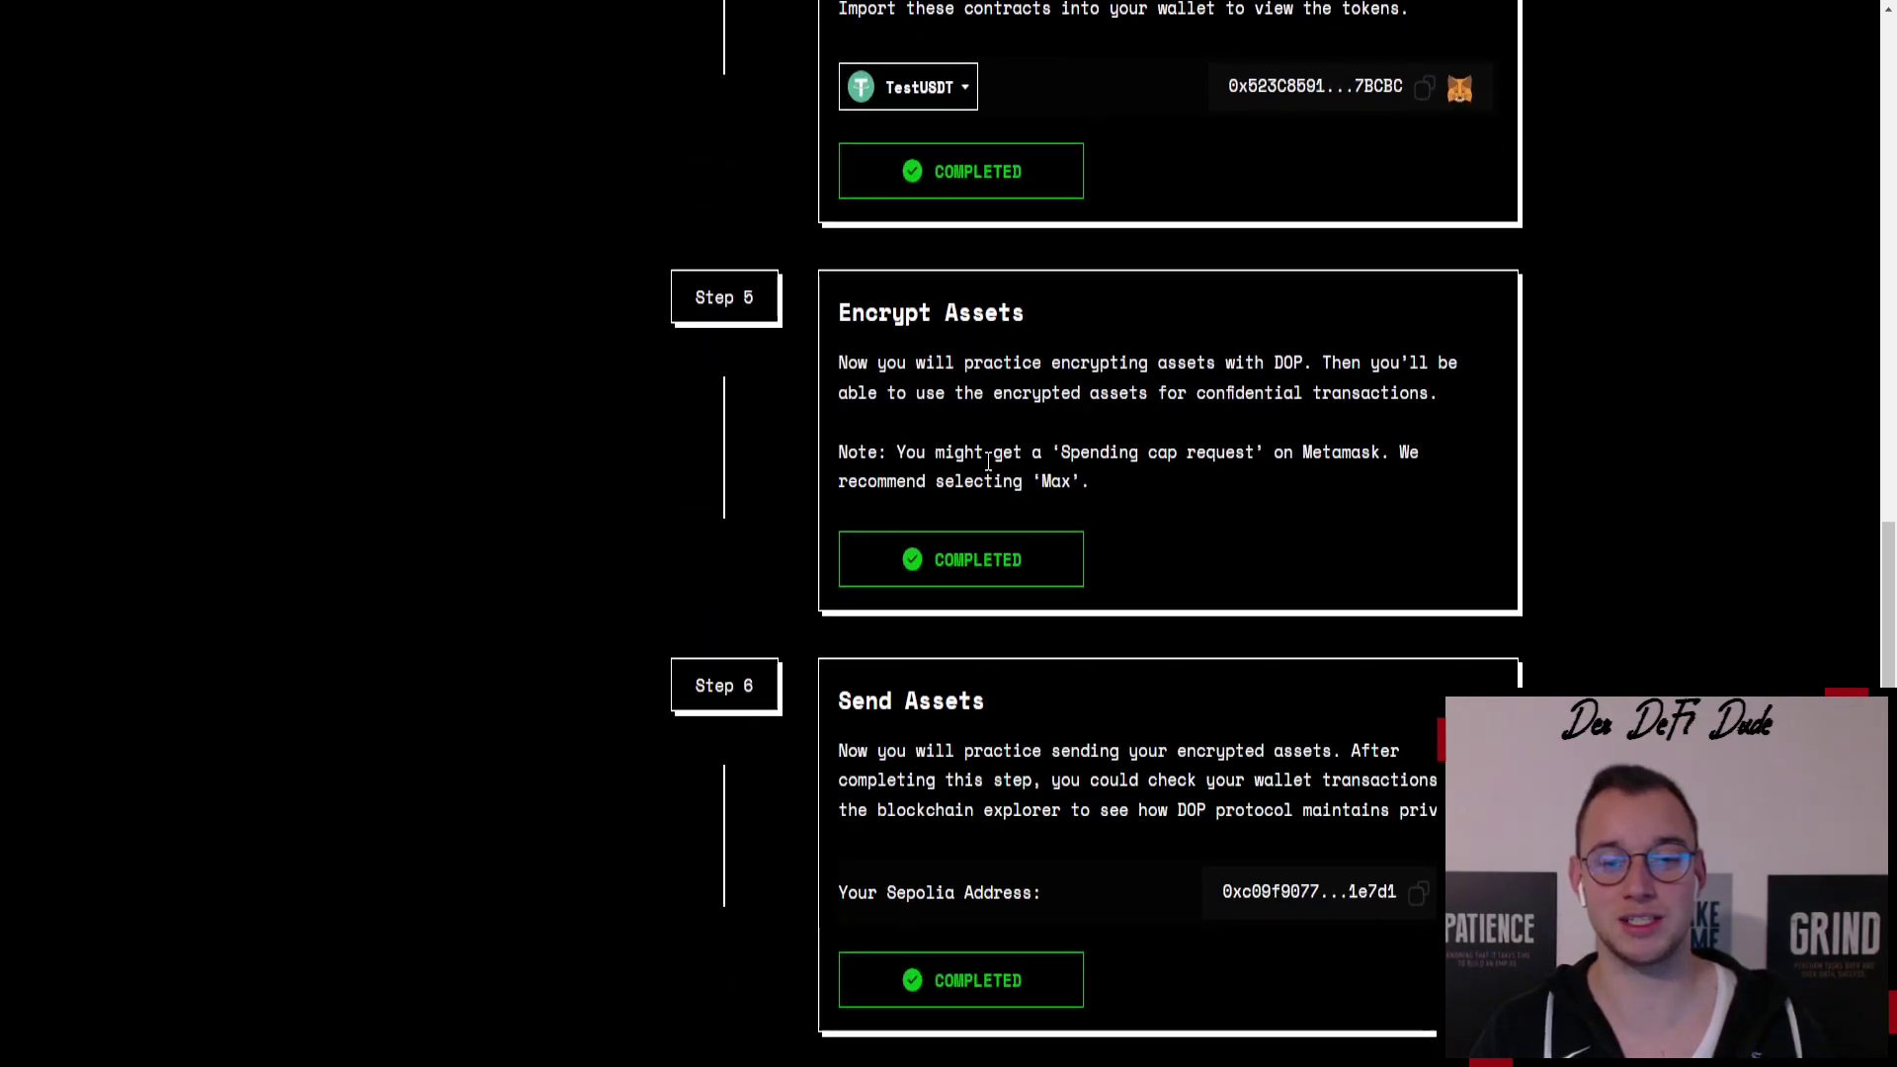
scroll(1118, 456, "down", 5)
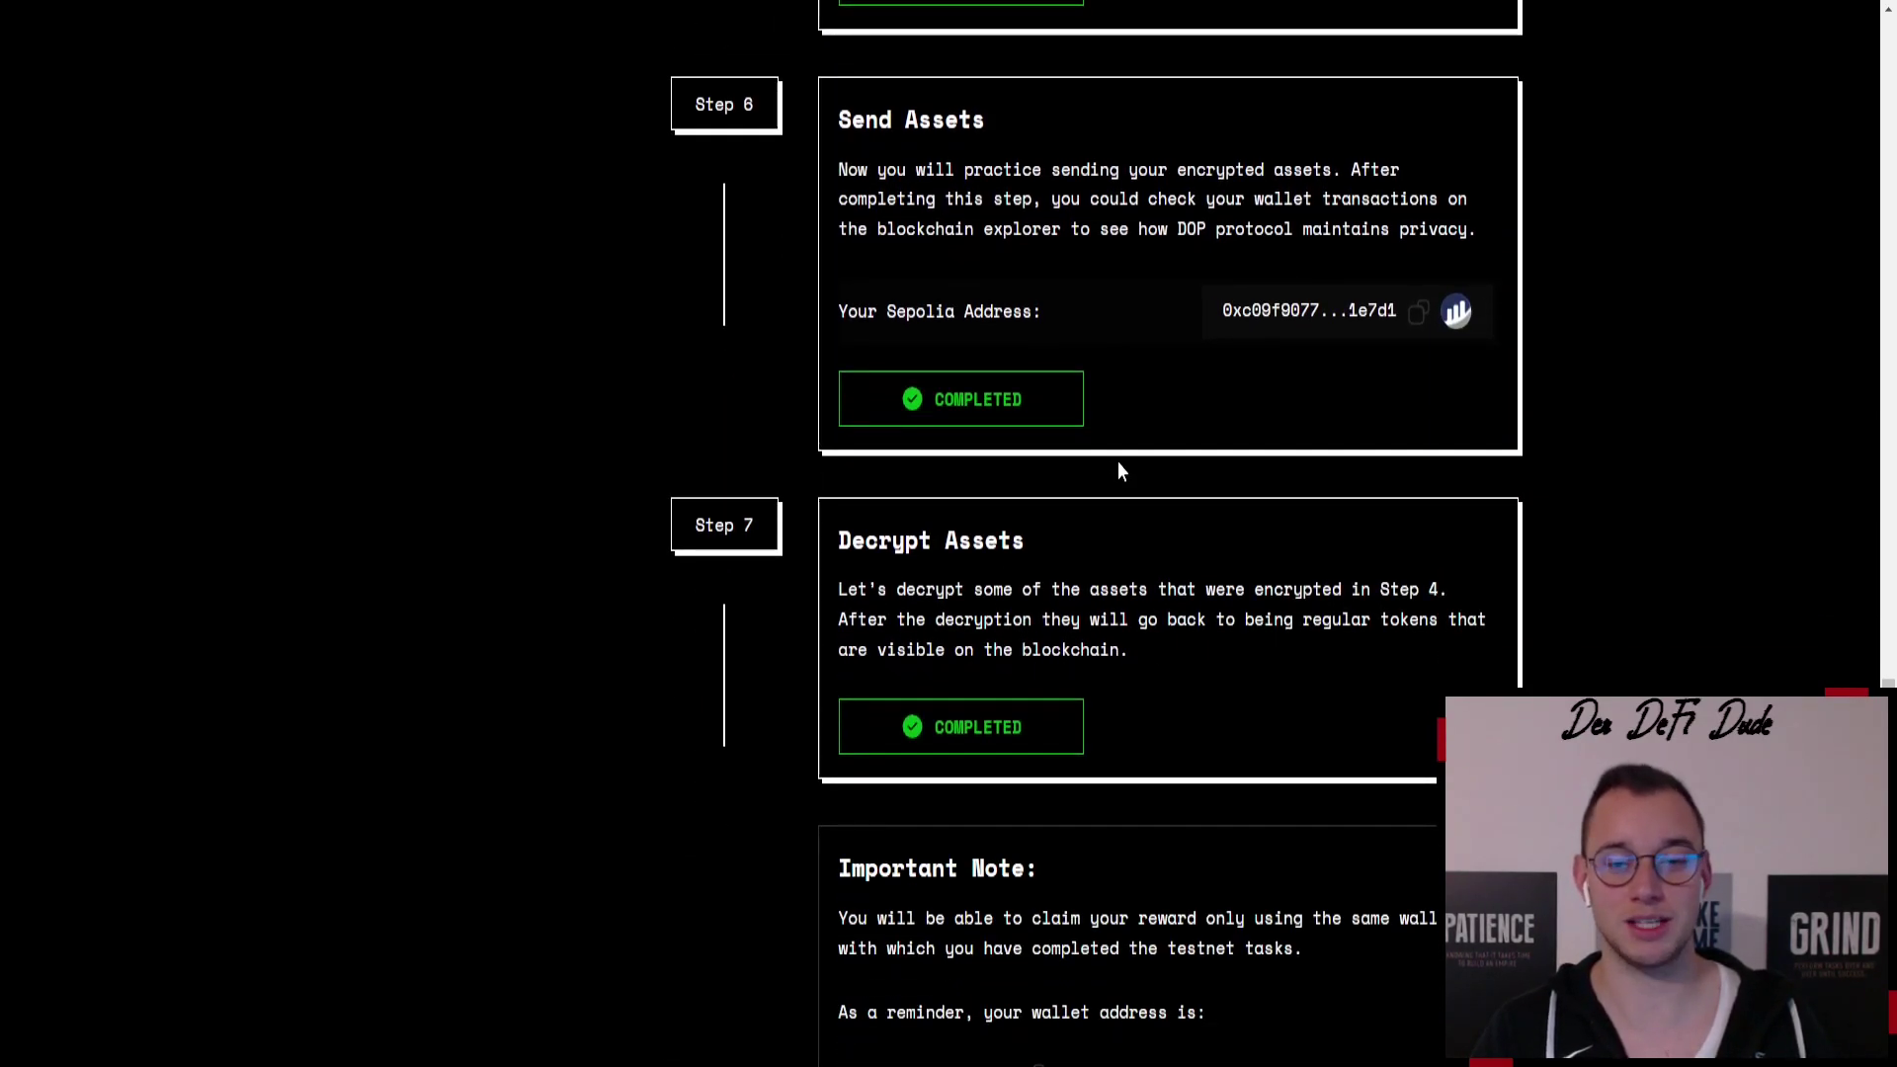
scroll(1117, 461, "down", 3)
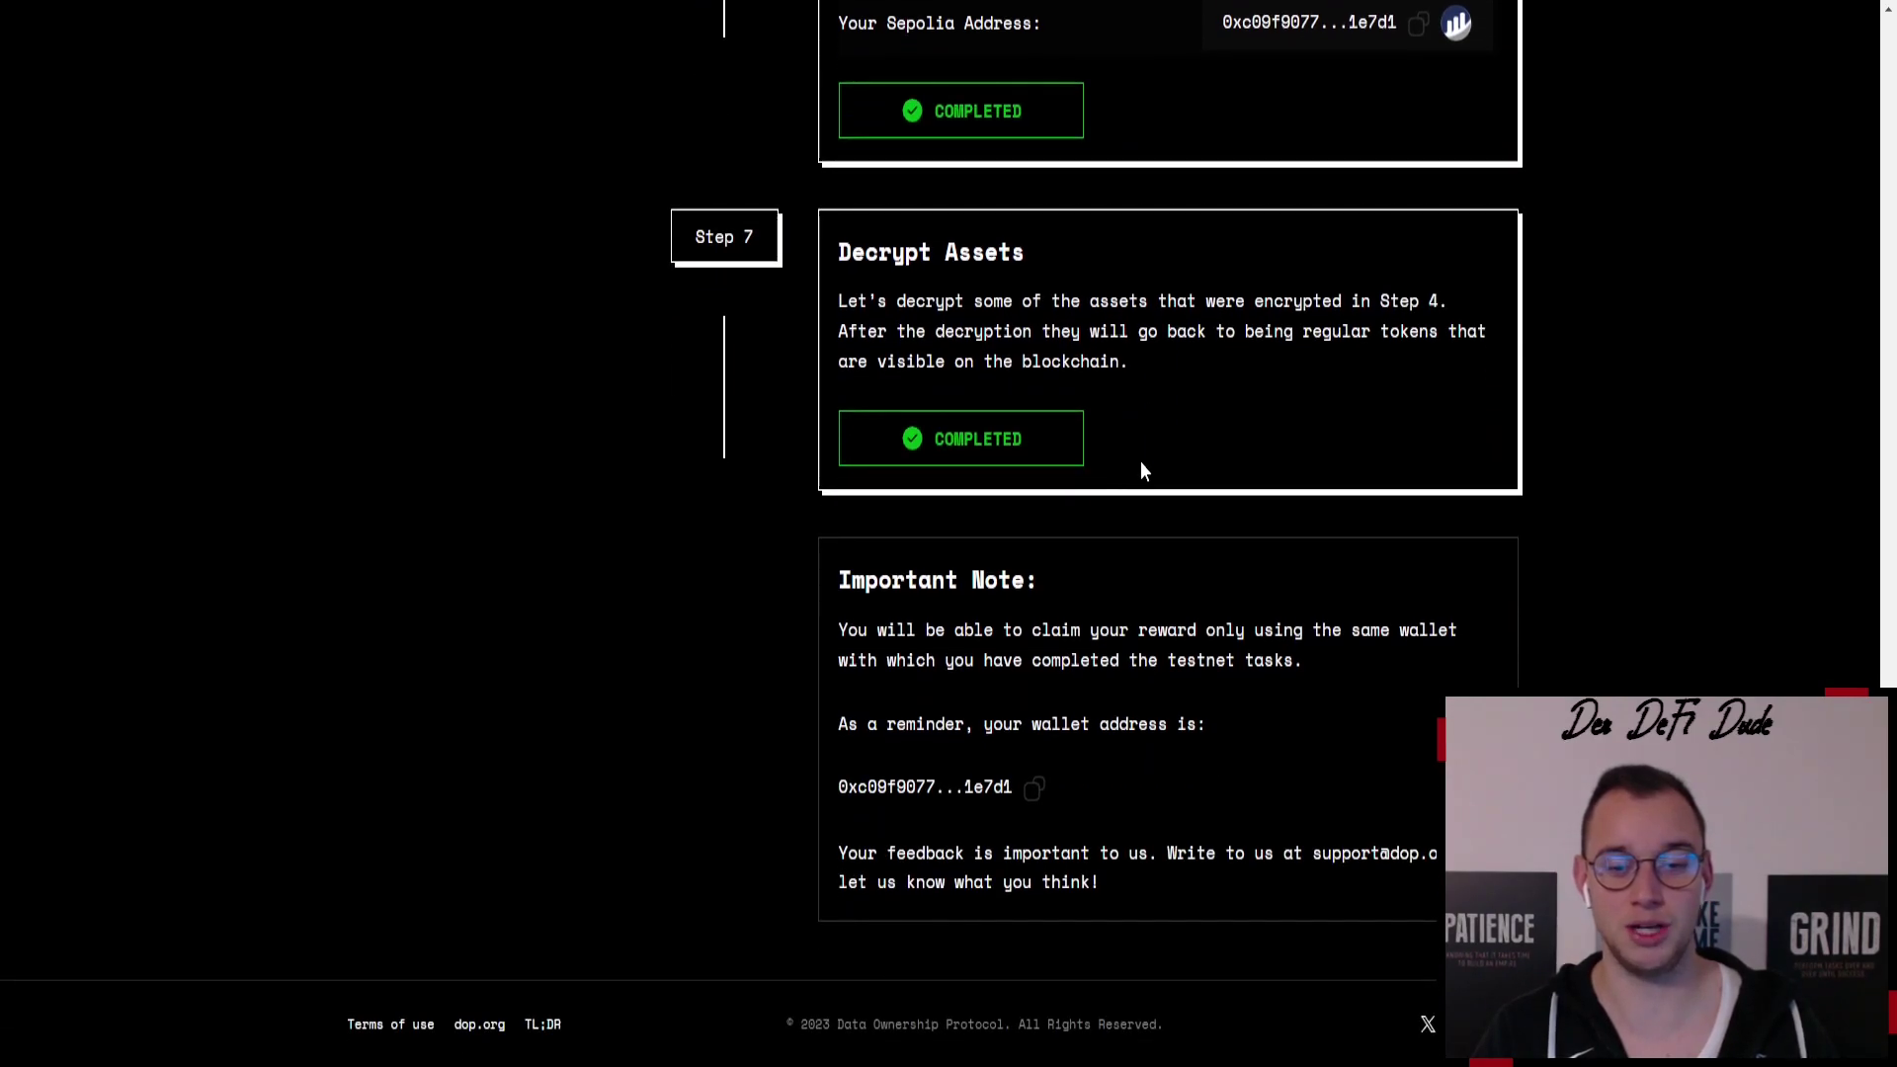